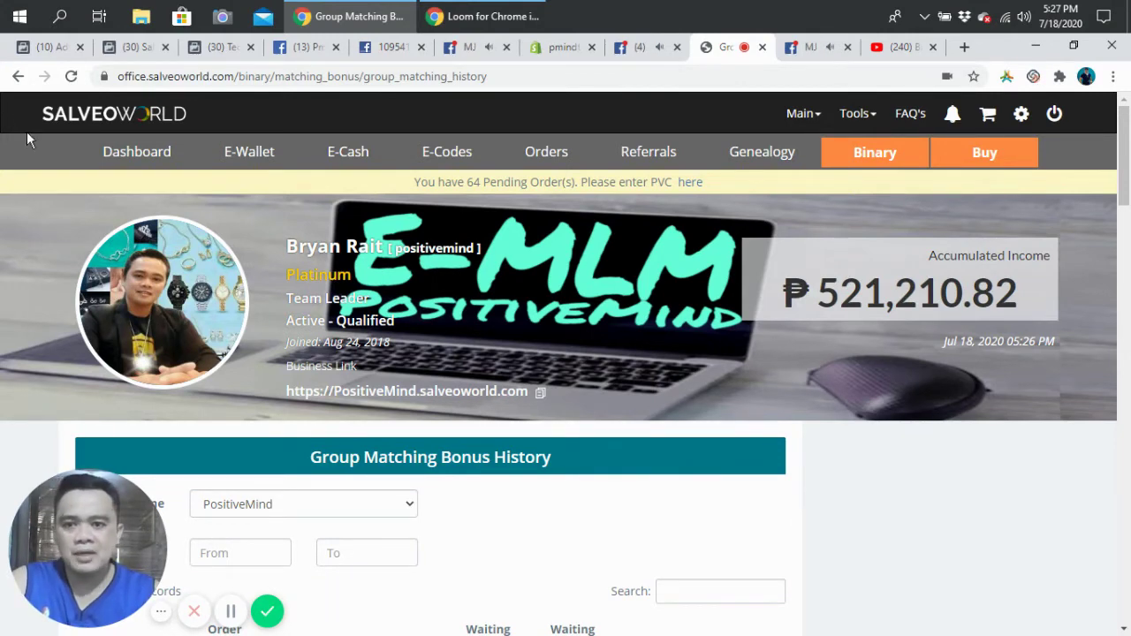
Step: Go back to the account dashboard, then load the Orders History list
click(133, 154)
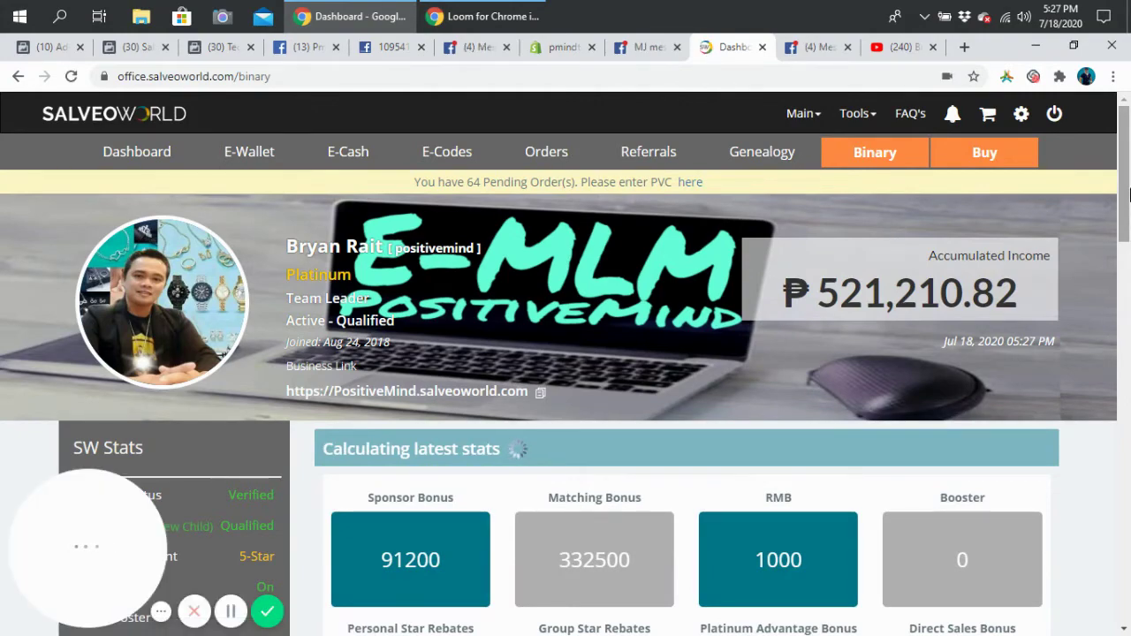
scroll(1129, 221, down, 1)
scroll(1129, 220, down, 2)
scroll(1129, 219, up, 3)
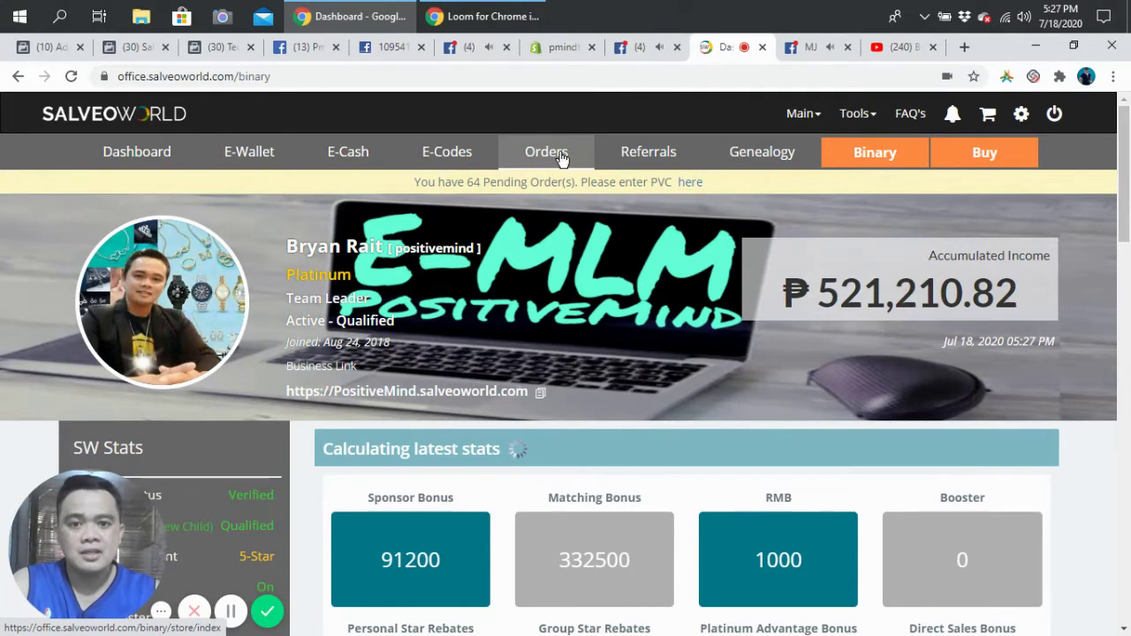
click(560, 155)
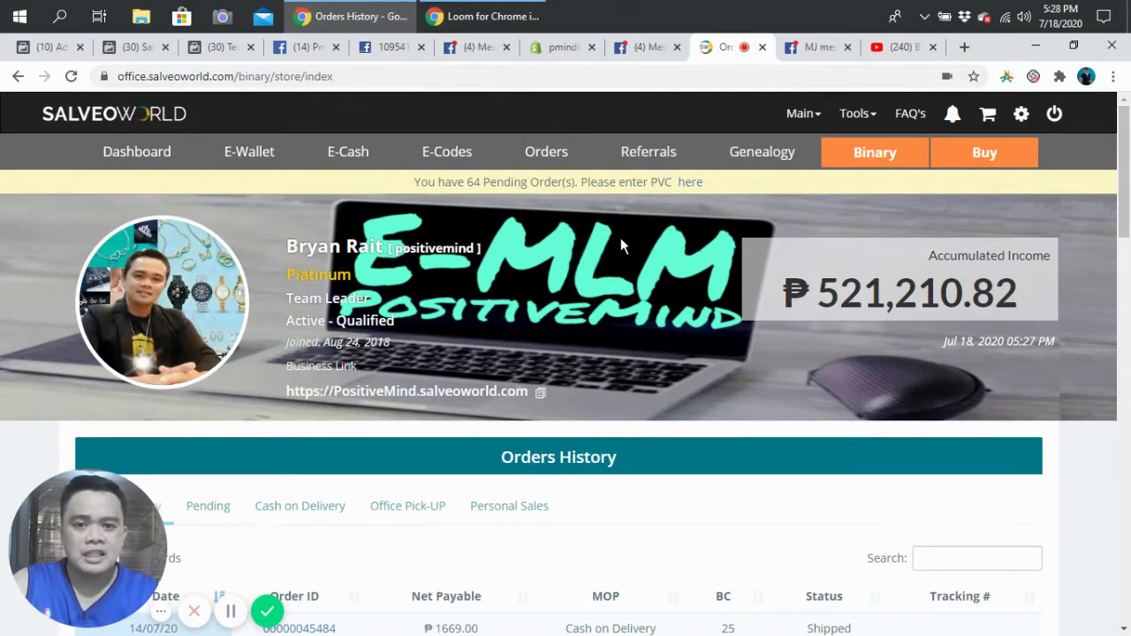
scroll(621, 239, down, 4)
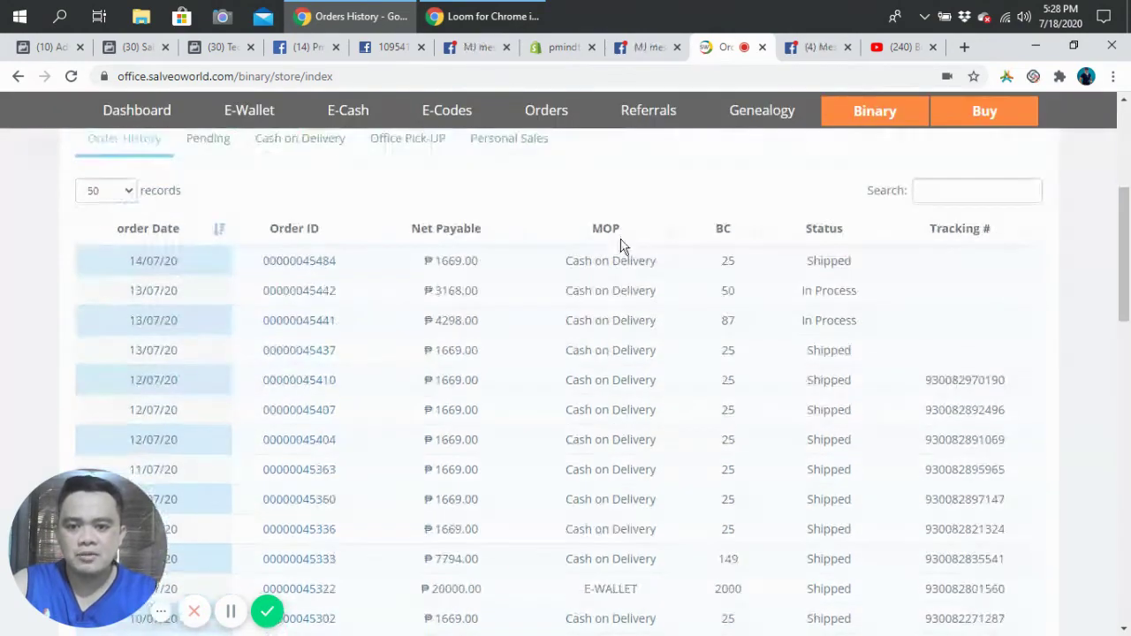
scroll(662, 245, down, 1)
scroll(664, 247, up, 2)
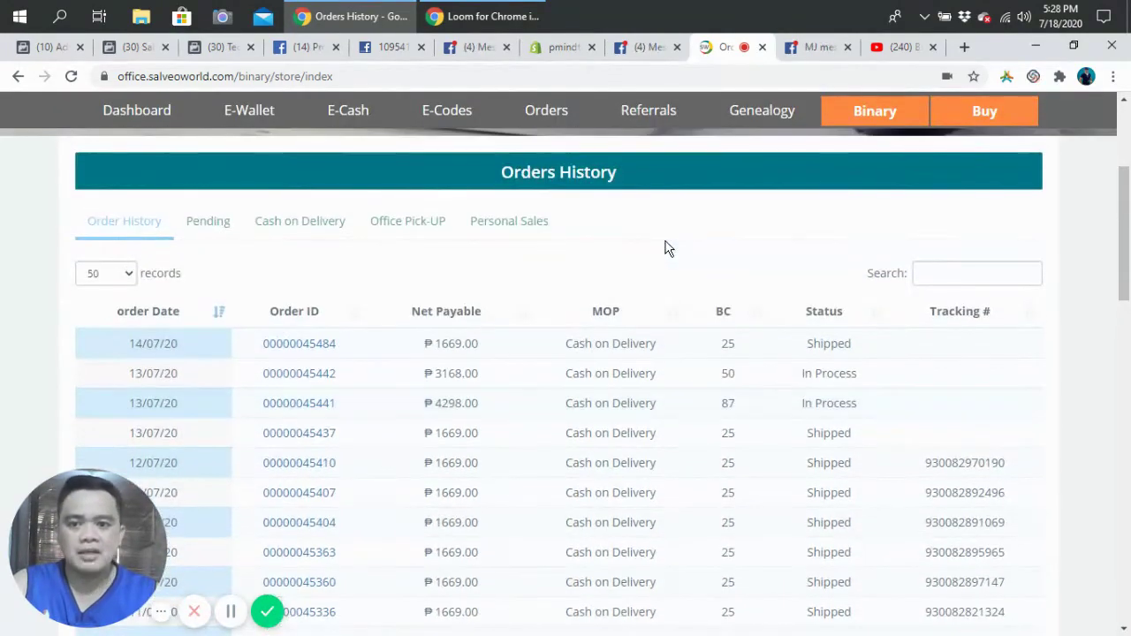
scroll(669, 248, down, 1)
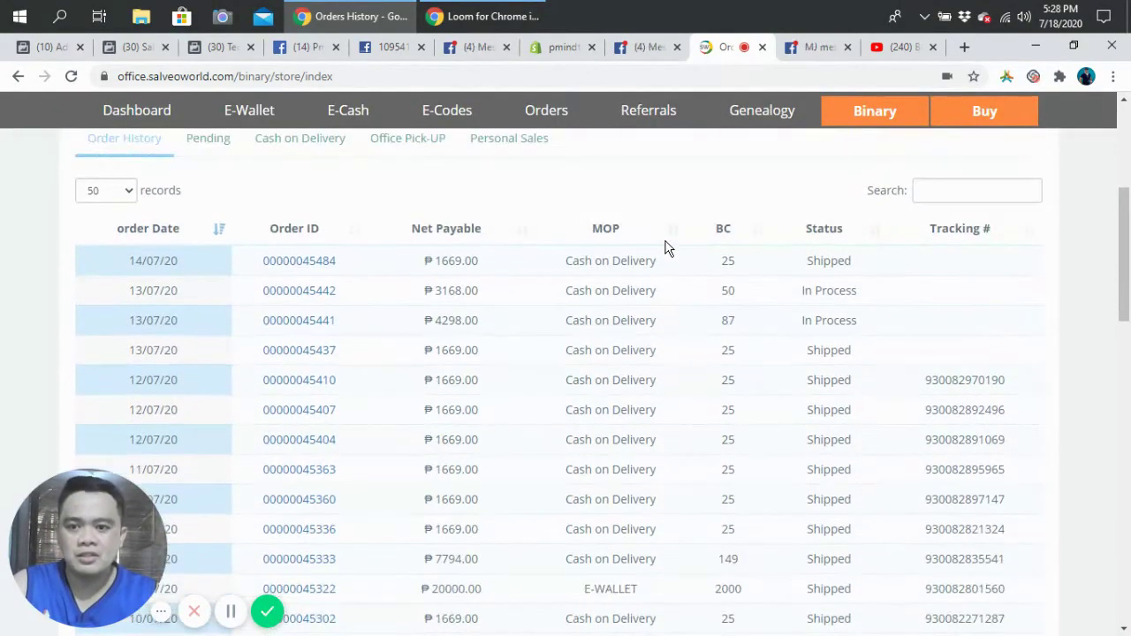
scroll(672, 243, down, 2)
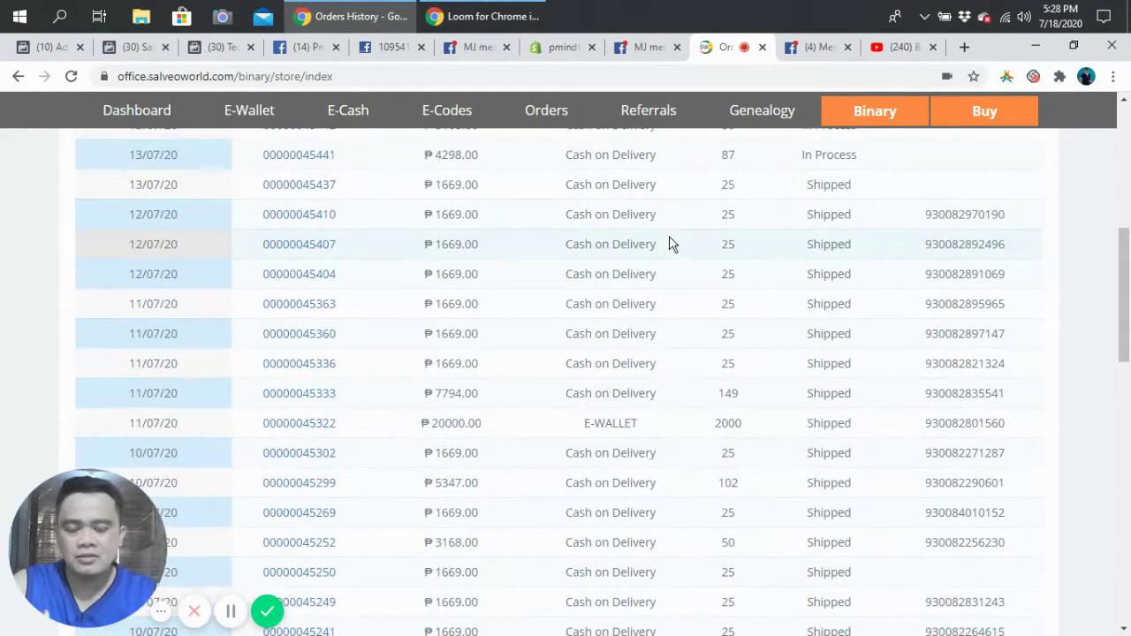
scroll(669, 243, up, 2)
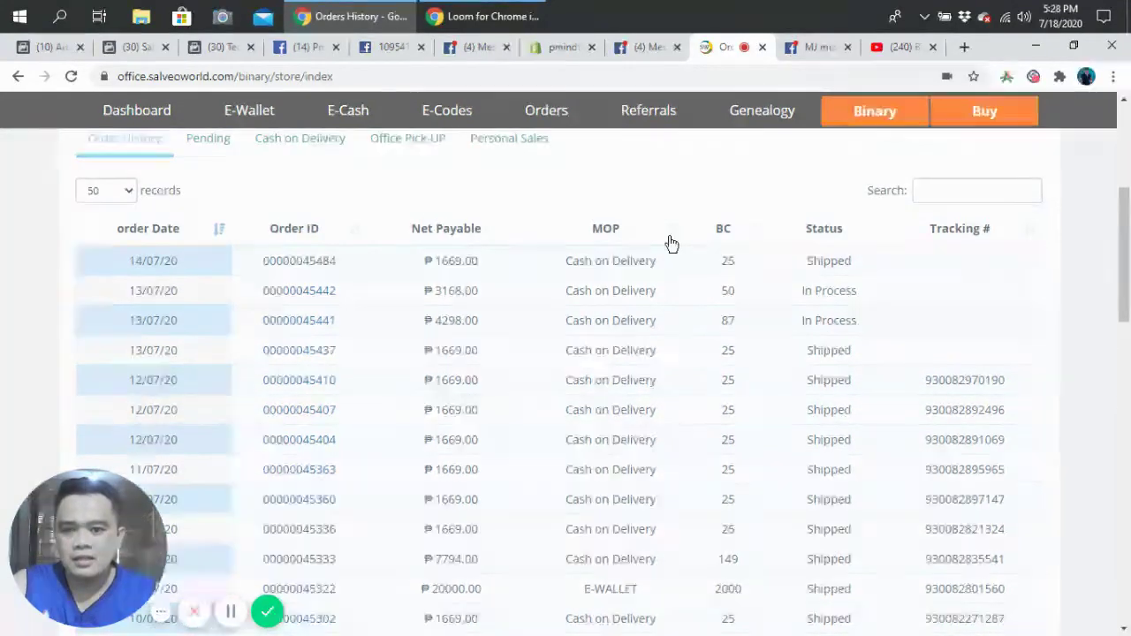
scroll(671, 244, down, 2)
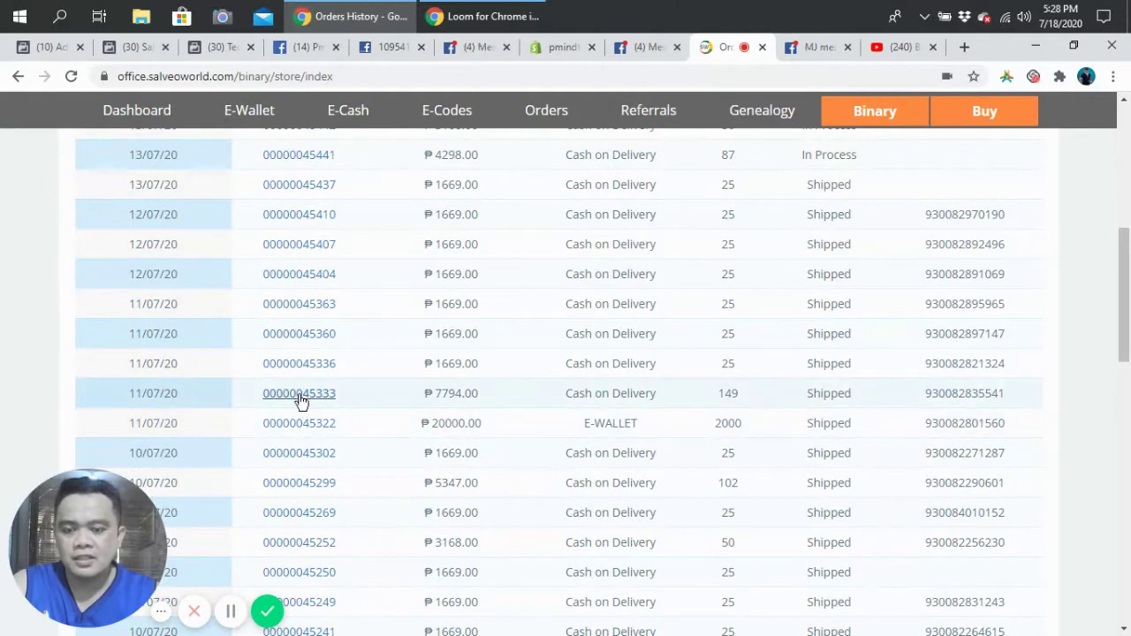
drag(265, 394, 341, 400)
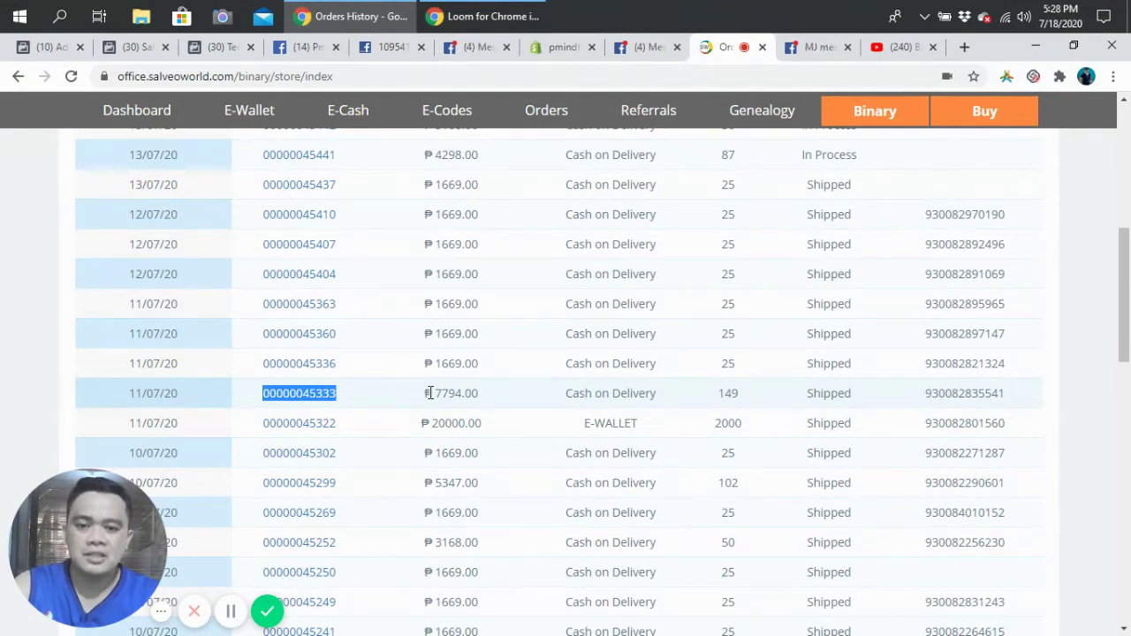
drag(430, 393, 497, 398)
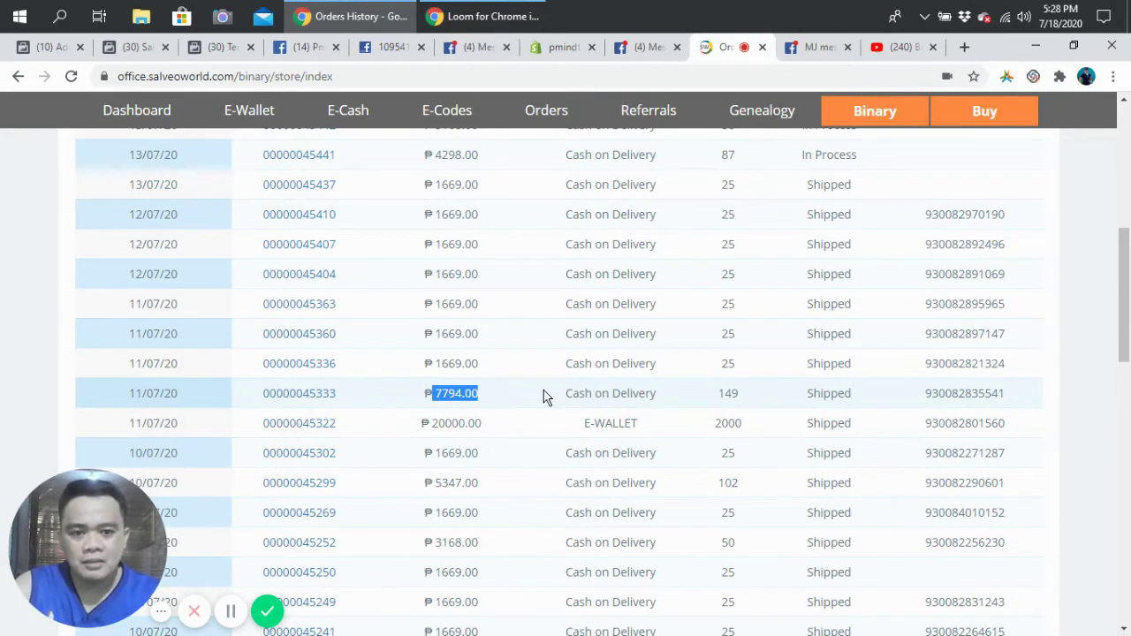
scroll(647, 391, up, 4)
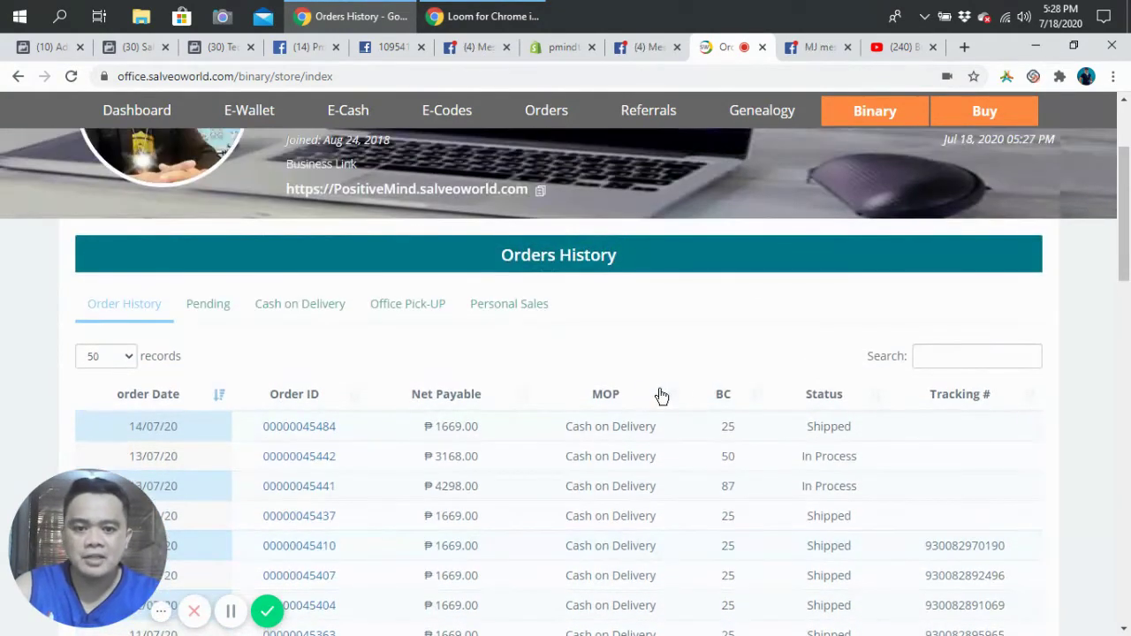
Step: Filter Orders History to Cash on Delivery orders awaiting activation
click(249, 324)
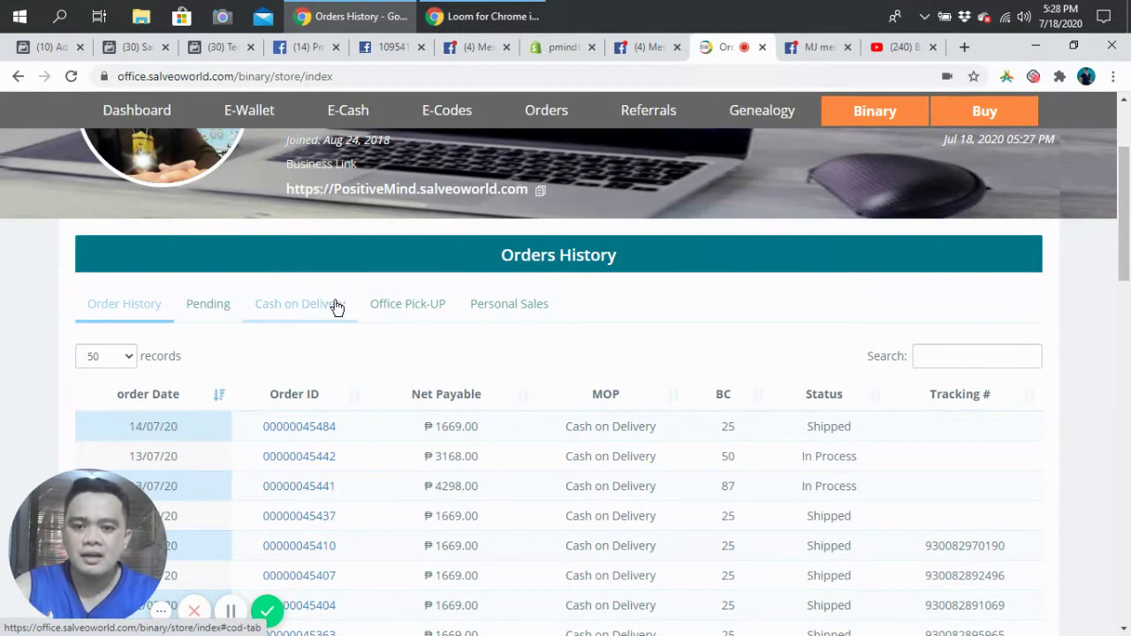
drag(263, 305, 321, 341)
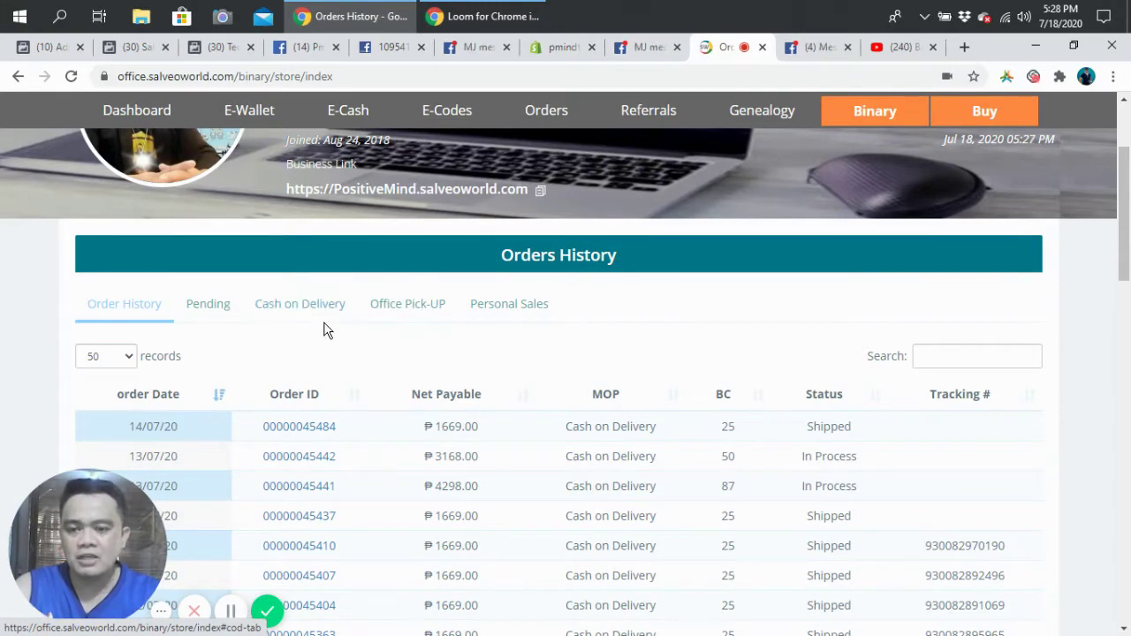
click(310, 310)
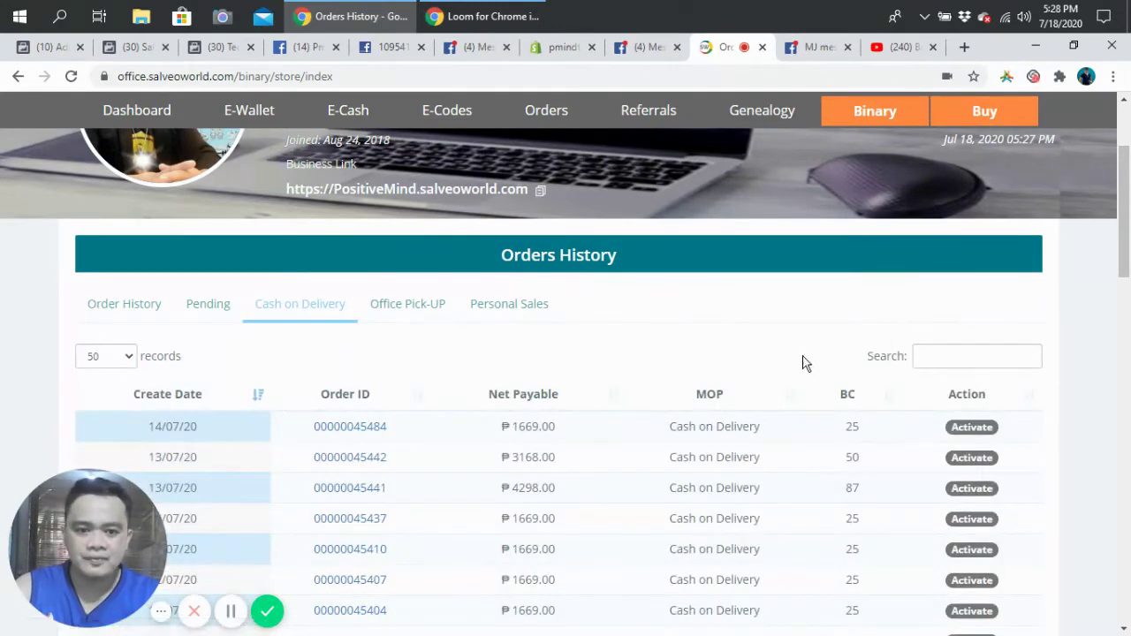
Step: Scroll to the ₱7794.00, 149 BC order from 11/07/20 and highlight its order number
scroll(744, 414, down, 2)
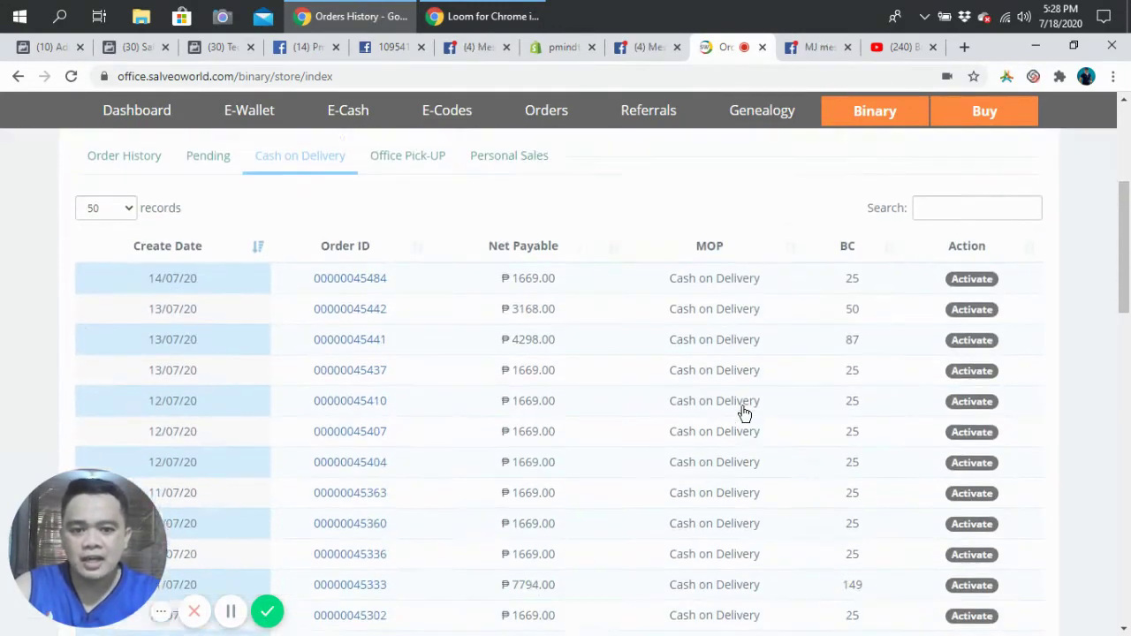
scroll(745, 403, down, 2)
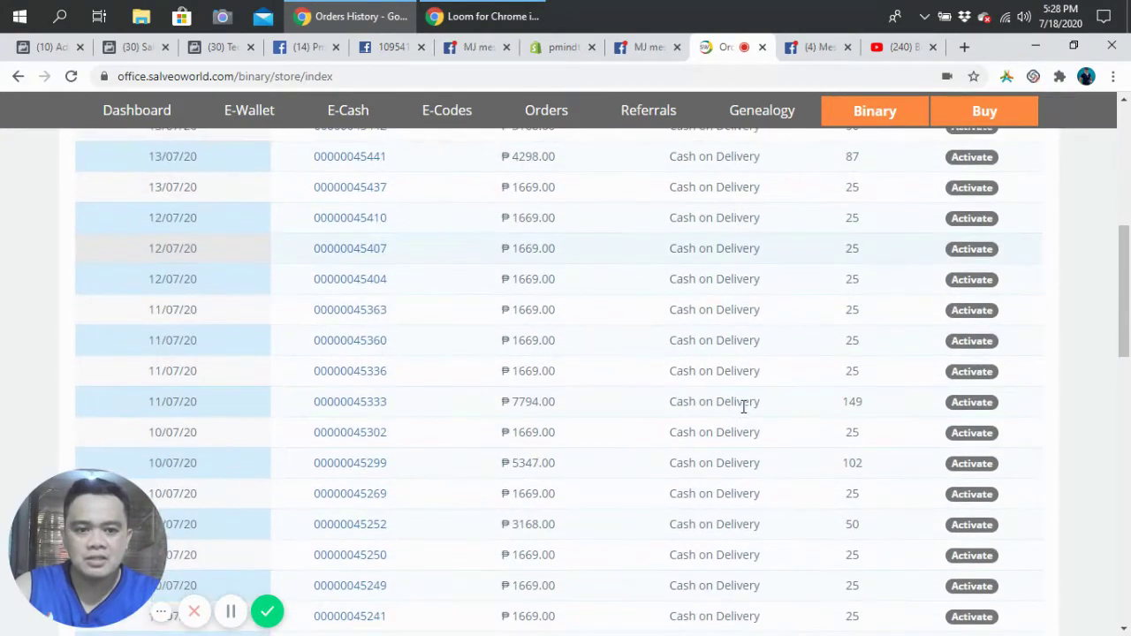
scroll(745, 403, up, 2)
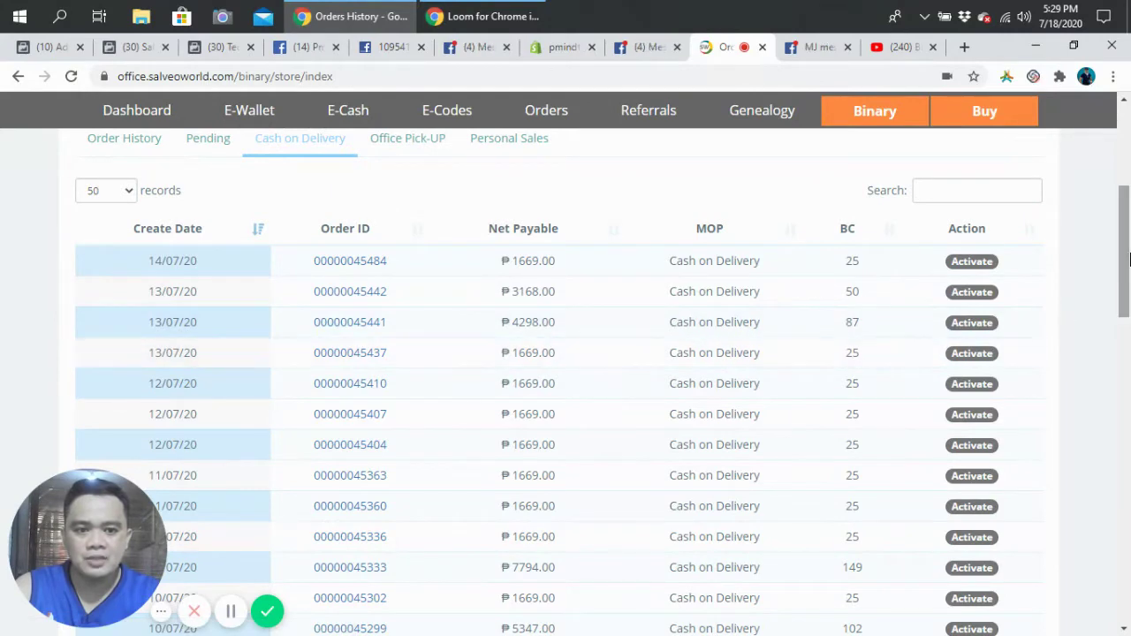
scroll(1016, 345, down, 1)
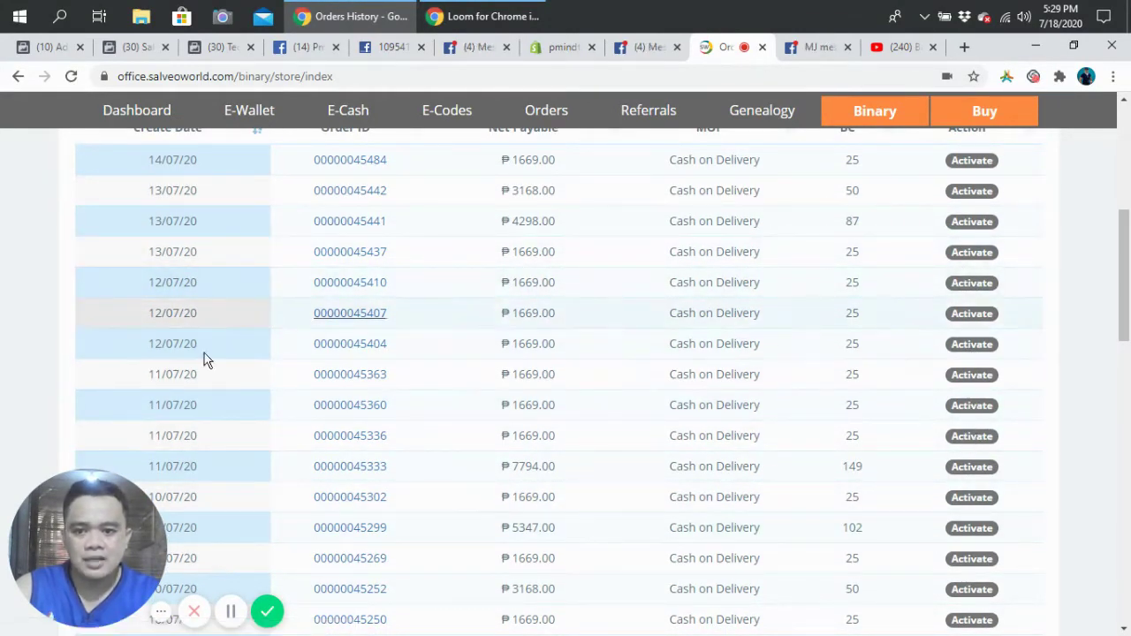
drag(1127, 321, 1127, 314)
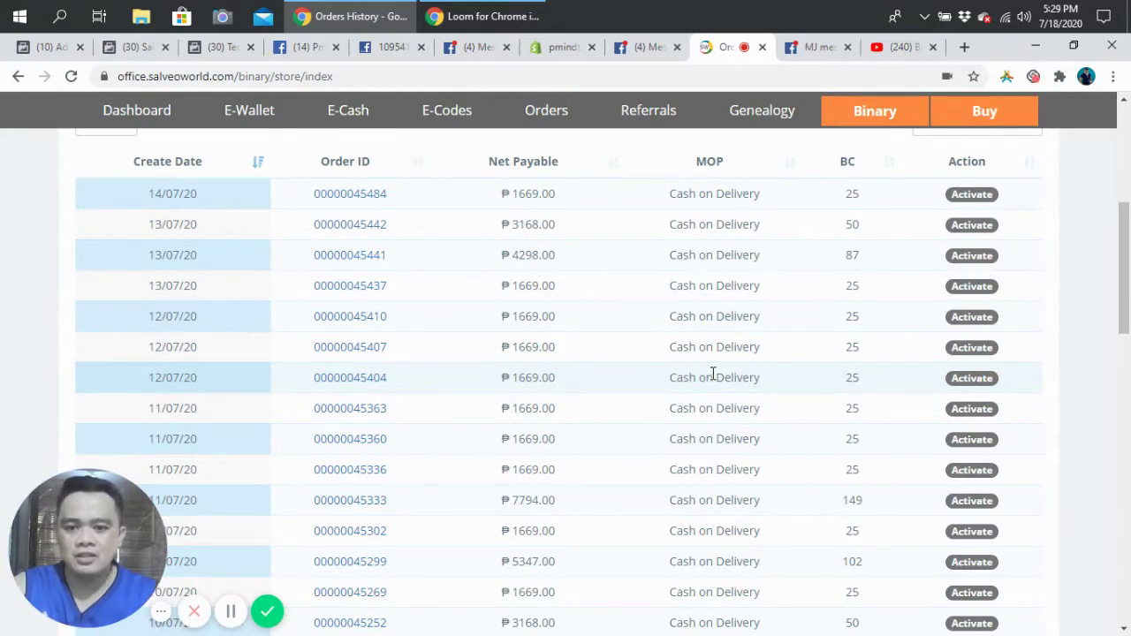
drag(1127, 306, 1129, 331)
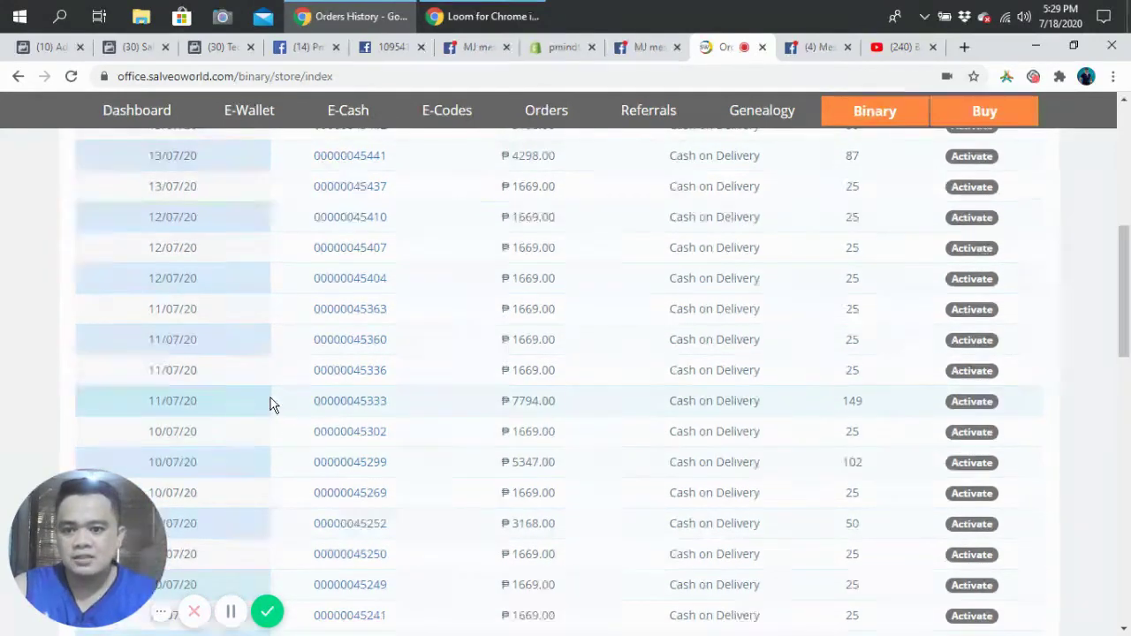
drag(309, 401, 402, 403)
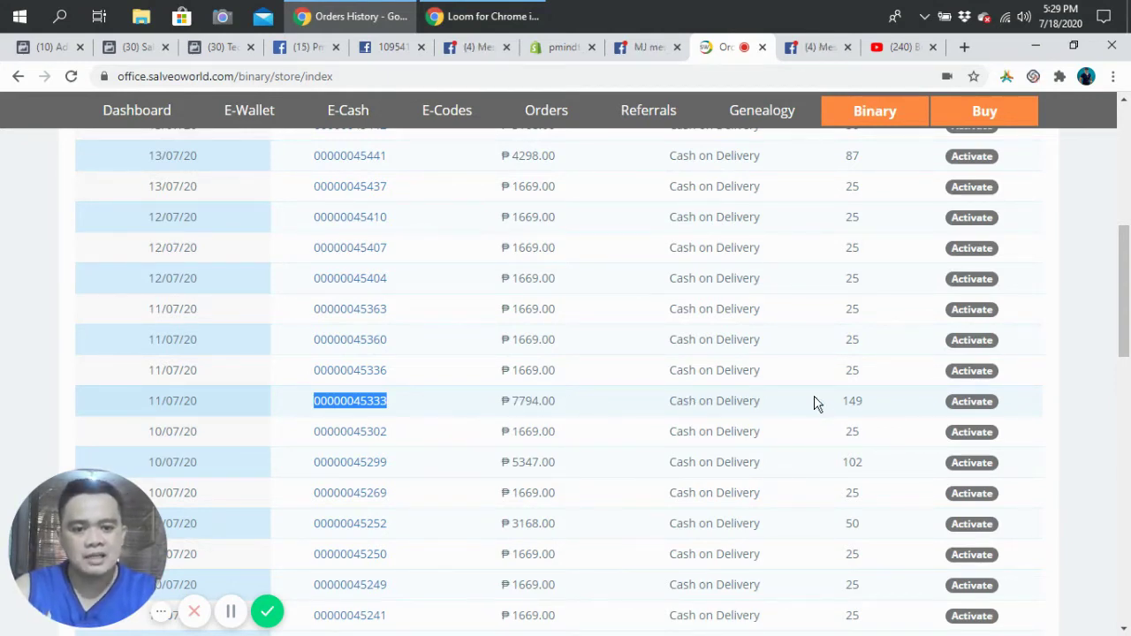
Step: Start activating the ₱7794.00 COD order so its PVC prompt appears
click(977, 403)
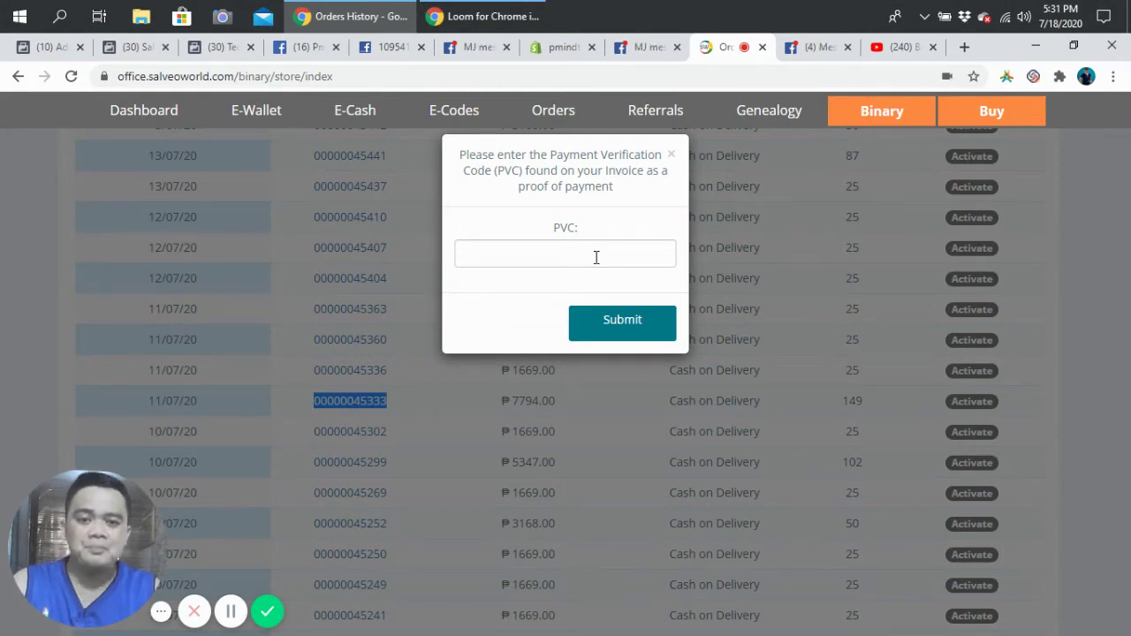
Step: Focus the PVC field, then bring up the invoice photo tab showing the code
click(528, 256)
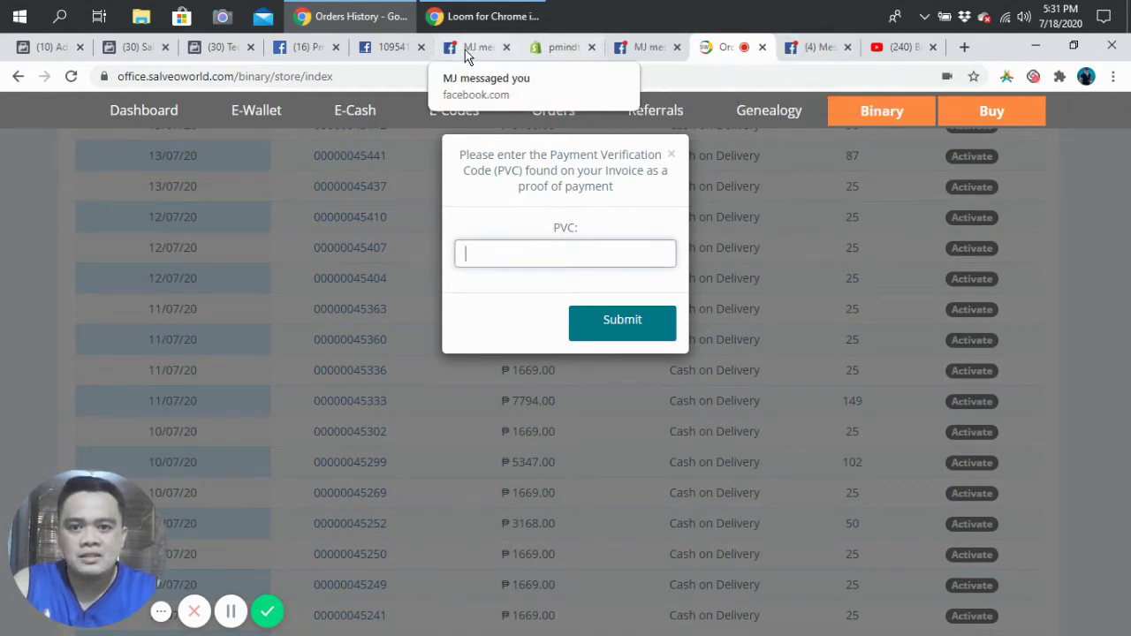
click(394, 51)
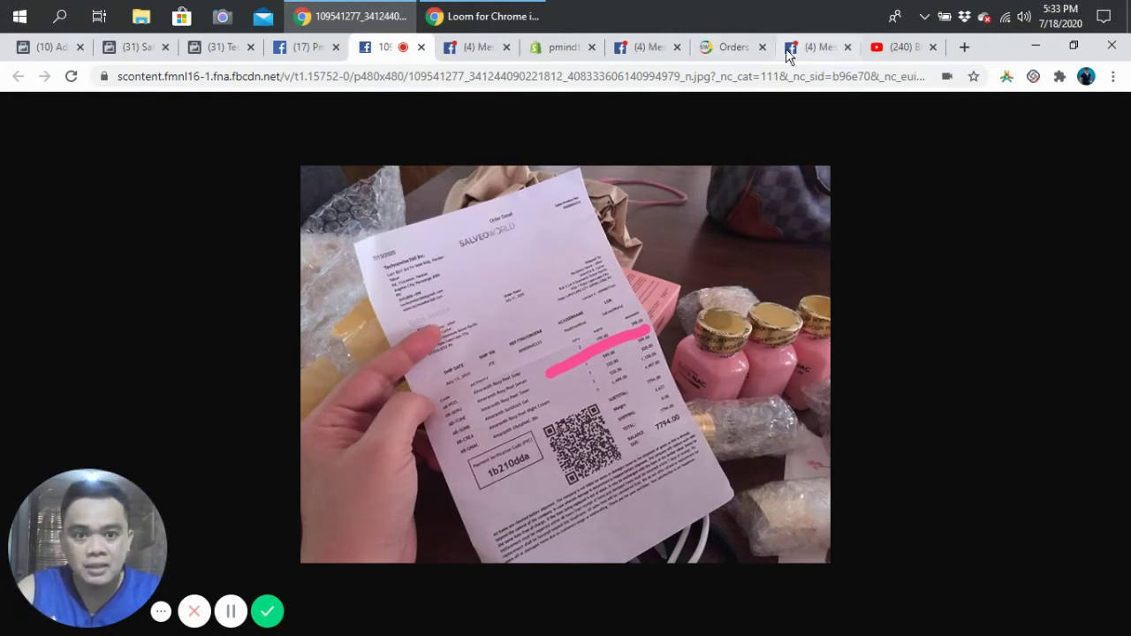
Step: Read the invoice's verification code and return to the Orders History PVC prompt
click(713, 50)
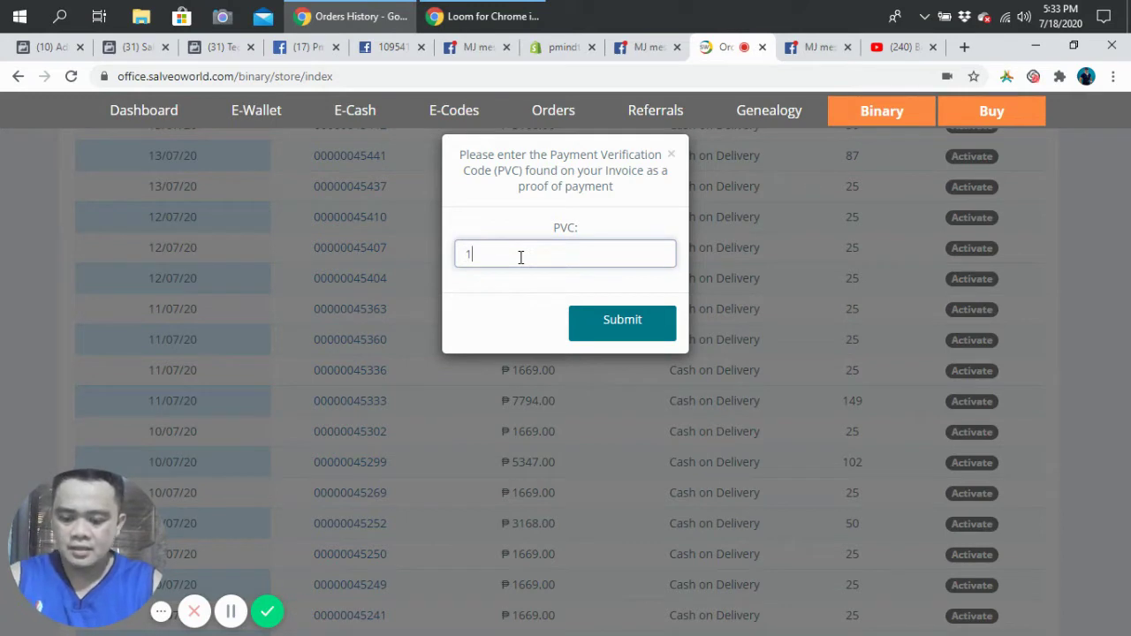
Step: Enter the invoice's verification code in the PVC field, then switch to Messenger
text(b21)
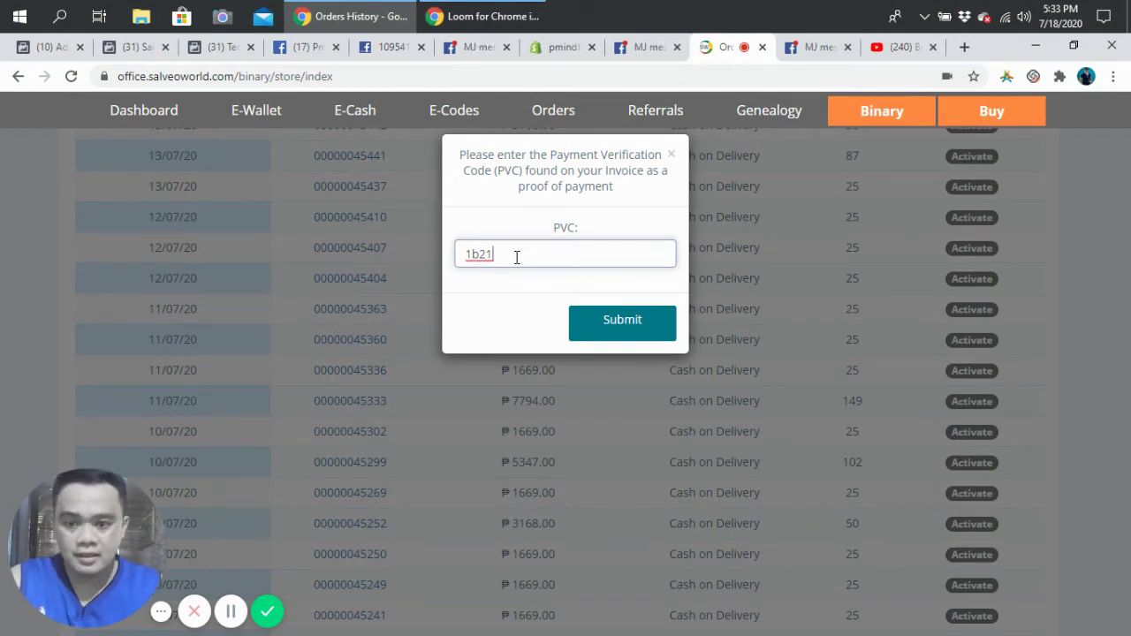
text(10)
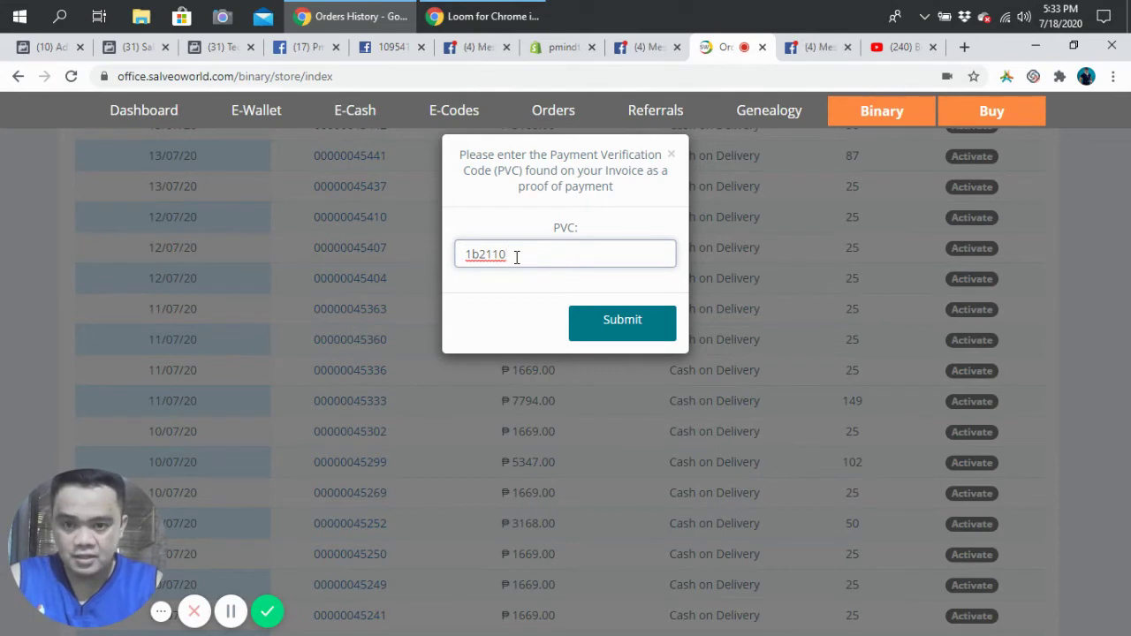
text(d)
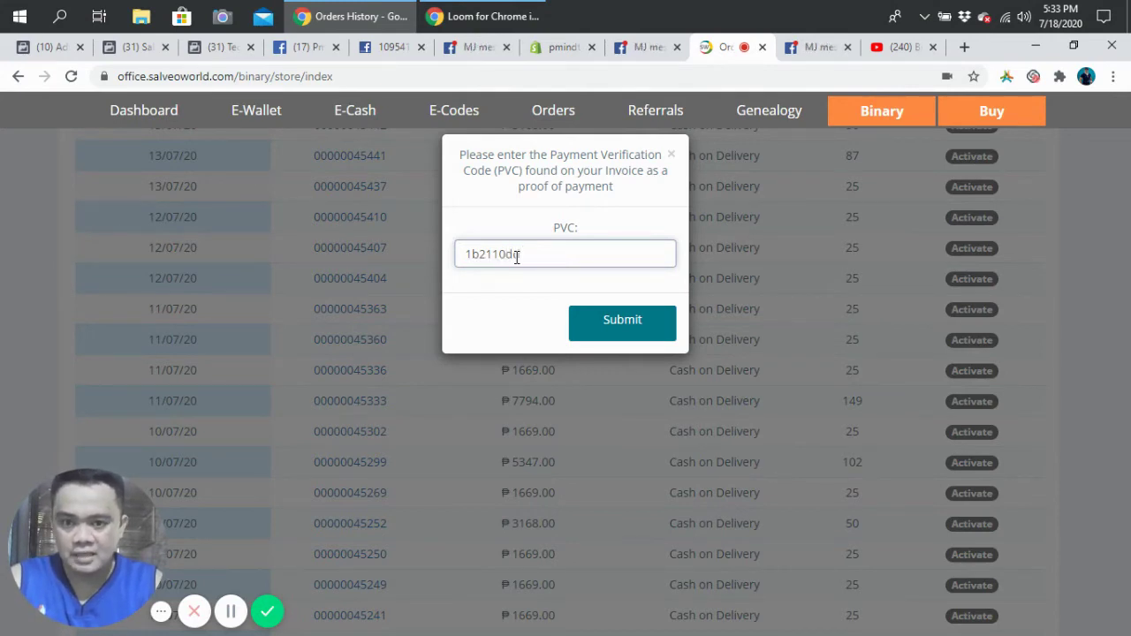
text(da)
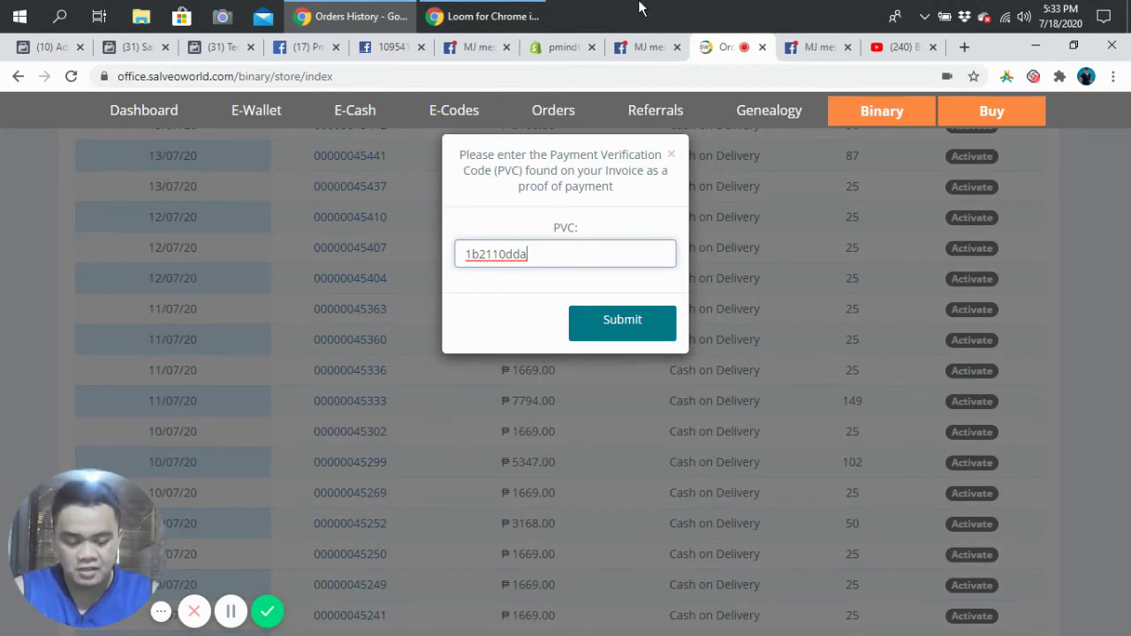
click(475, 51)
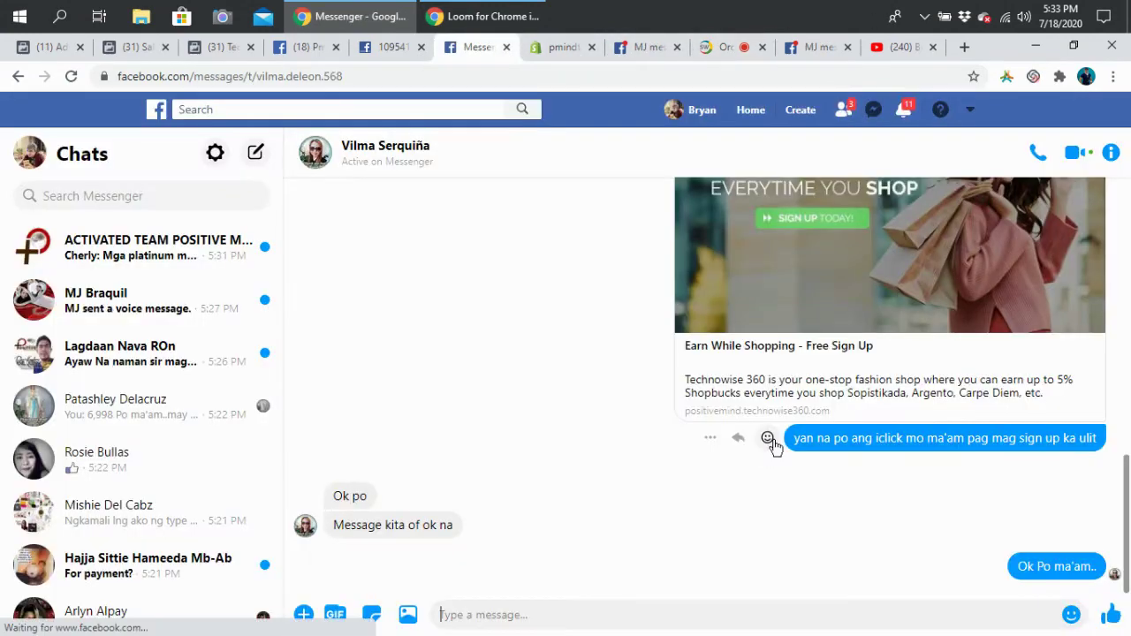
Step: Recheck the invoice photo and return to the PVC prompt on Orders History
click(394, 47)
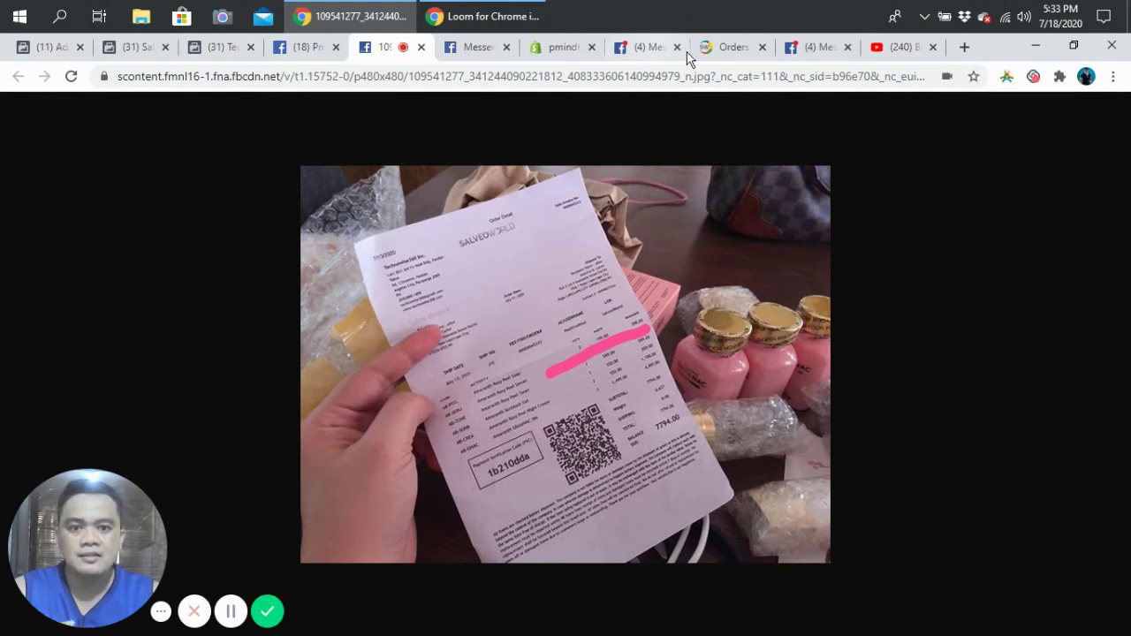
click(731, 48)
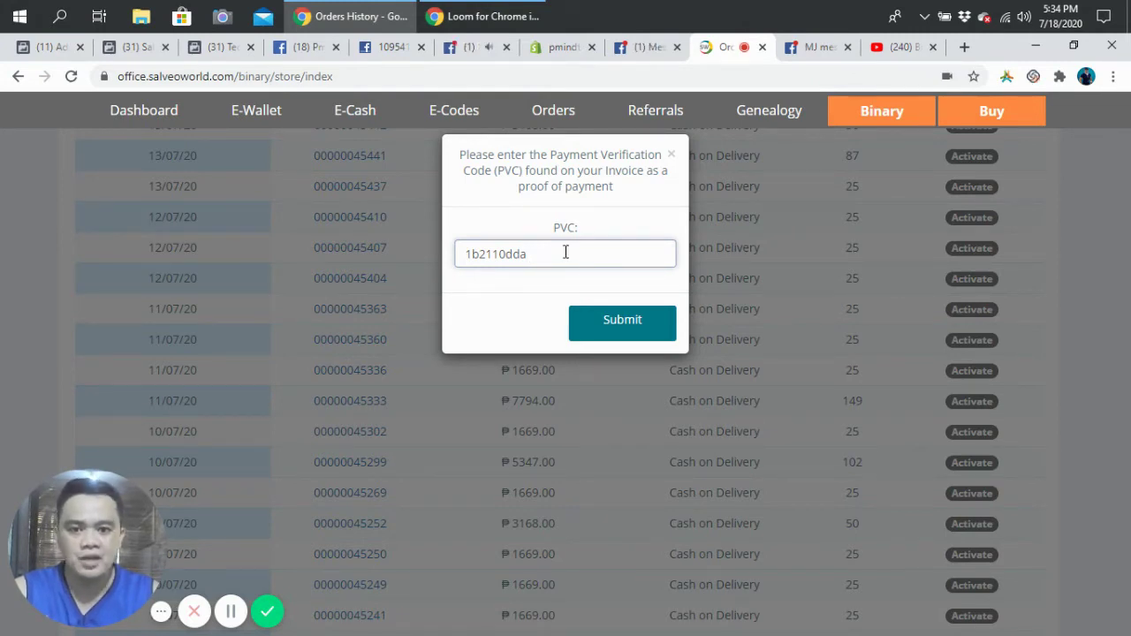
Step: Submit the entered PVC and dismiss the resulting 'Invalid pvc' alert
click(621, 325)
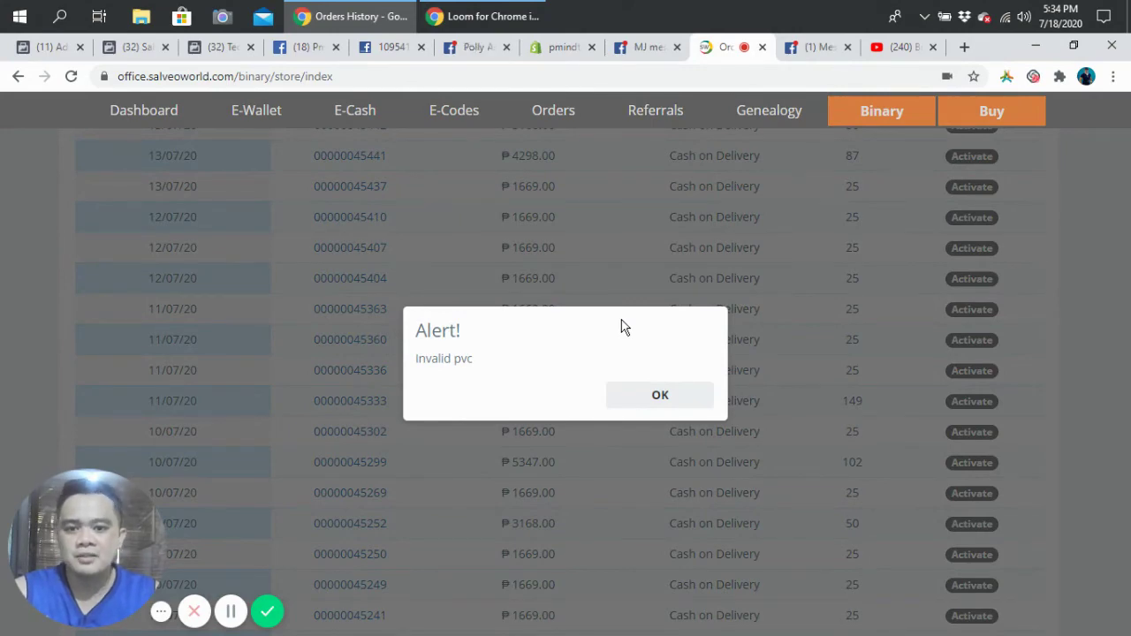
click(655, 392)
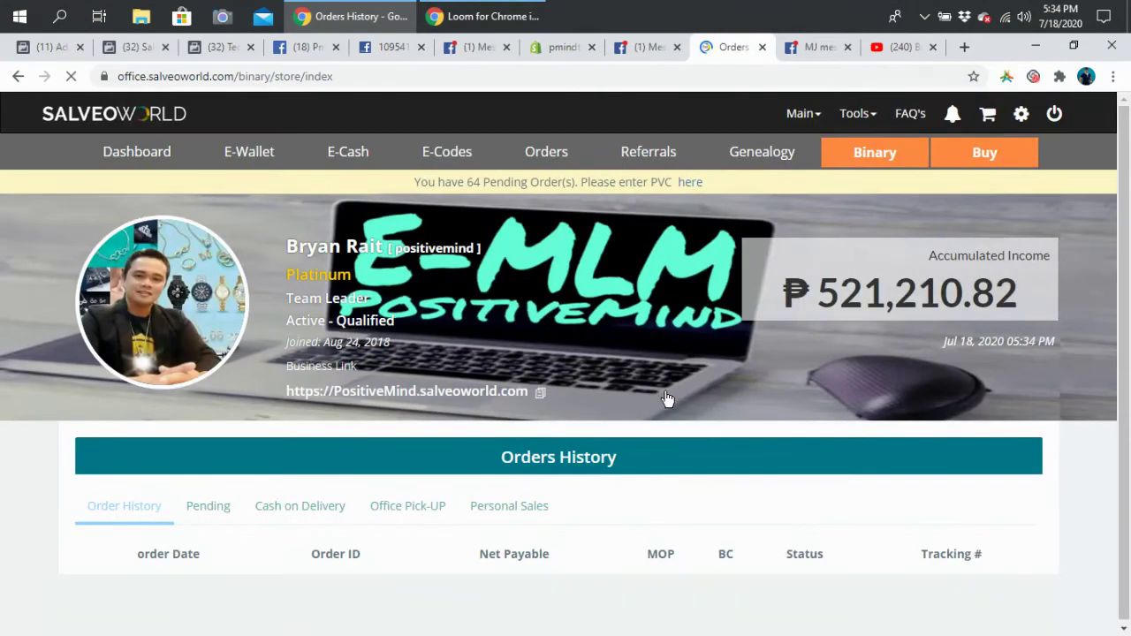
Step: Reopen the Cash on Delivery list and start activating the ₱7794.00 order again
scroll(668, 398, down, 1)
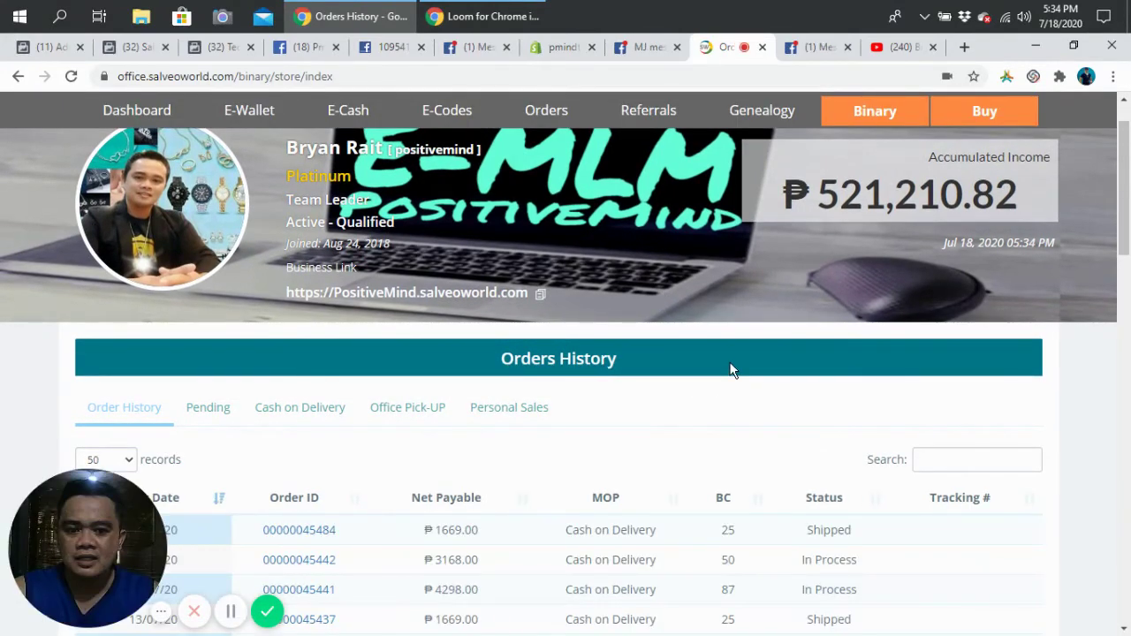
scroll(729, 369, down, 2)
scroll(729, 370, down, 1)
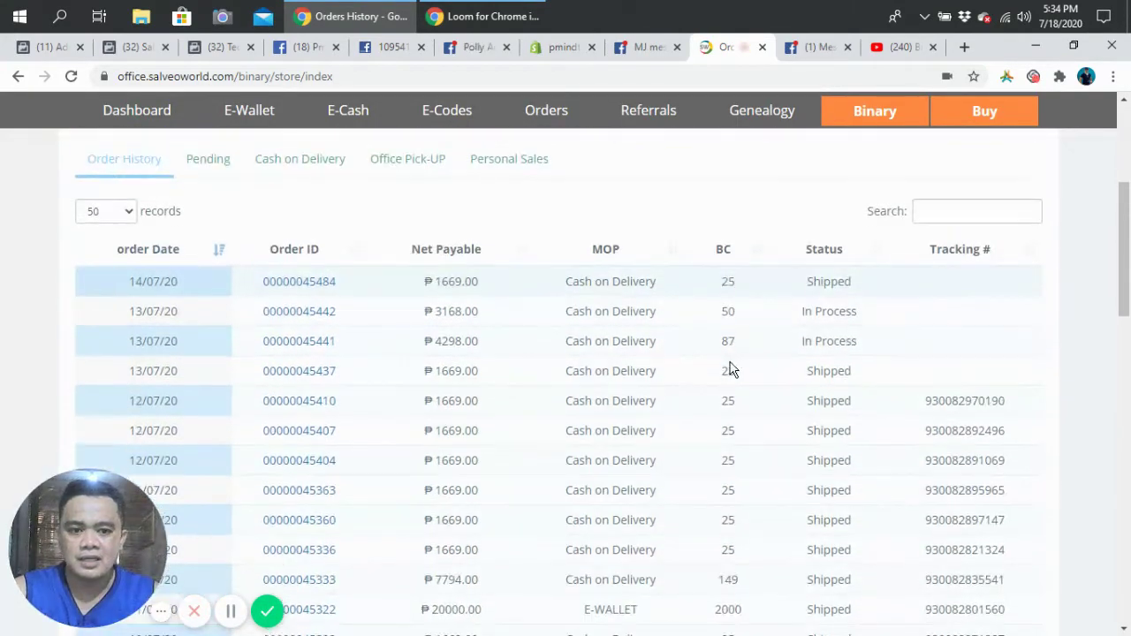
click(305, 167)
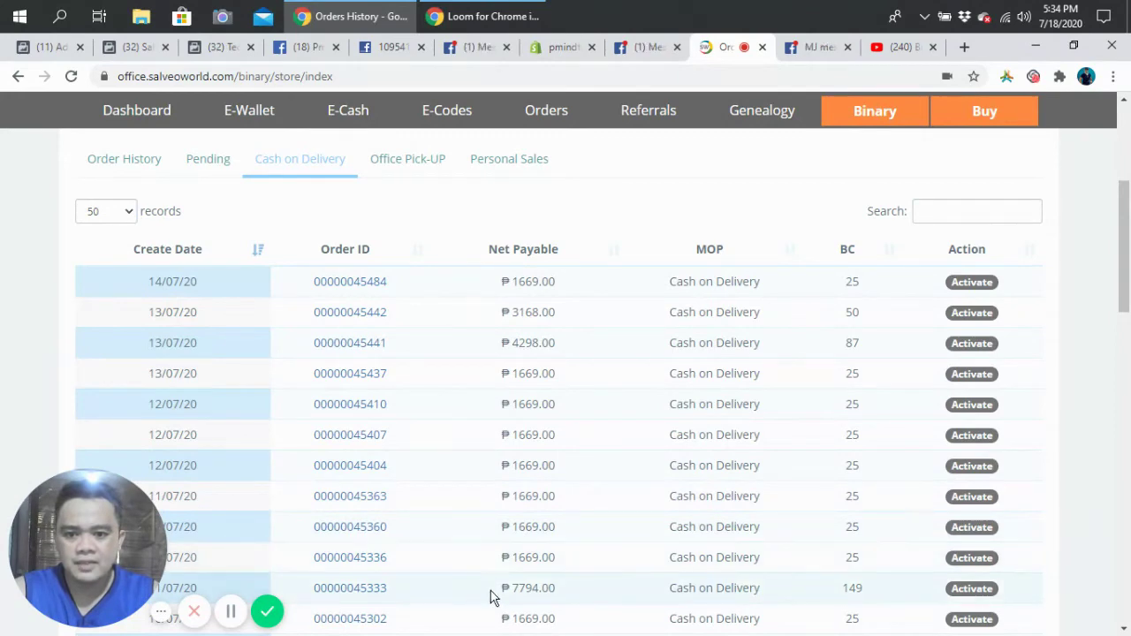
click(972, 588)
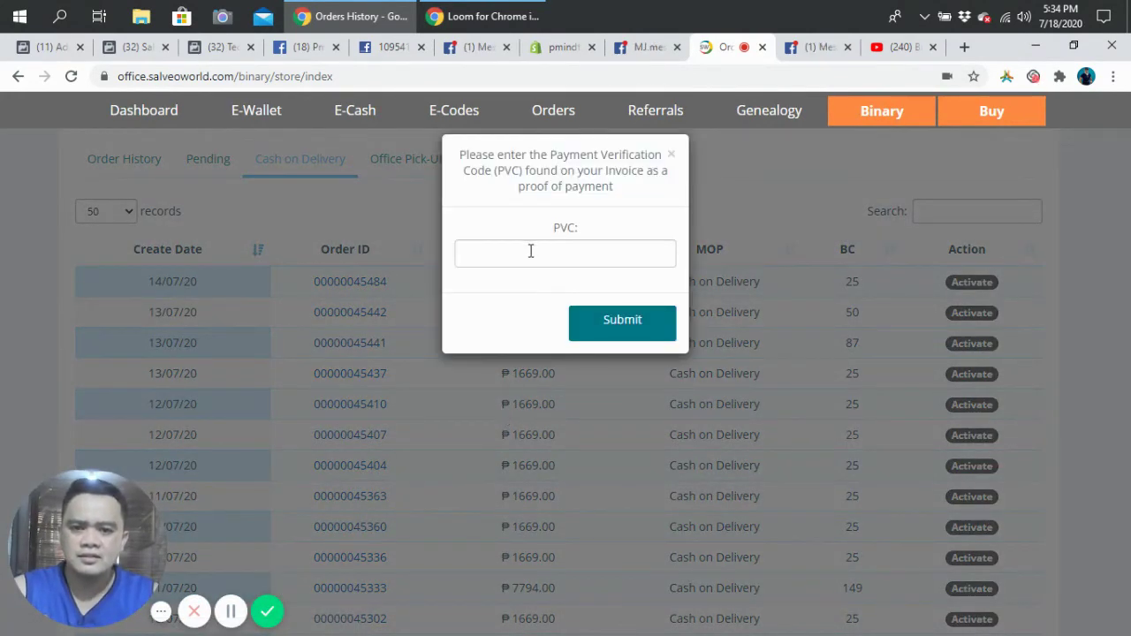
Step: Enter the corrected verification code in the PVC field and submit it
click(531, 251)
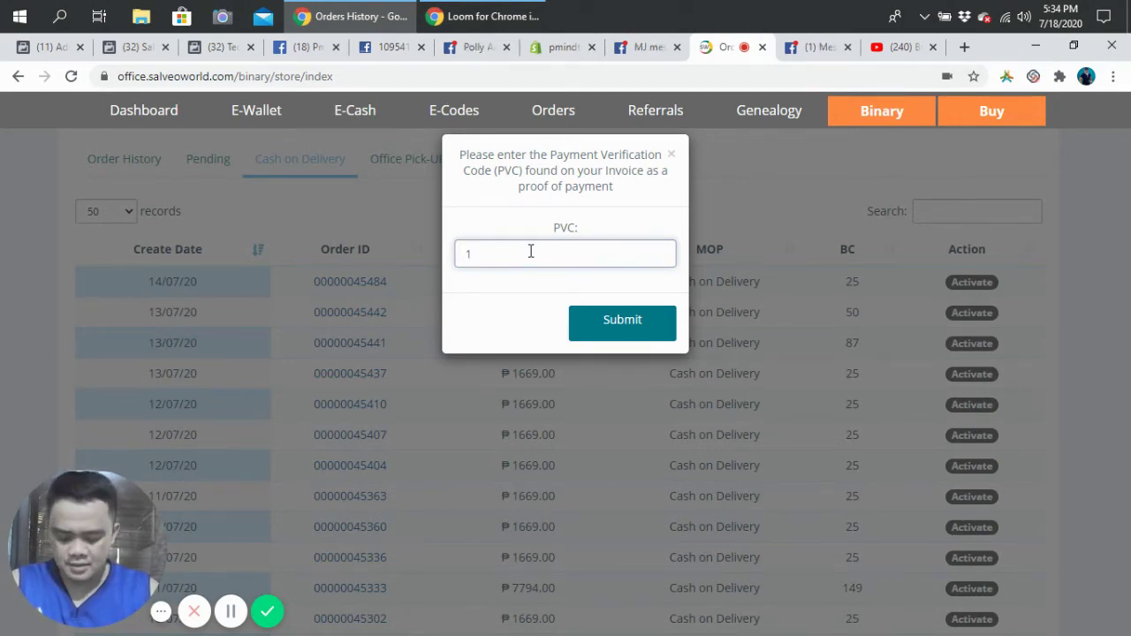
text(b21o)
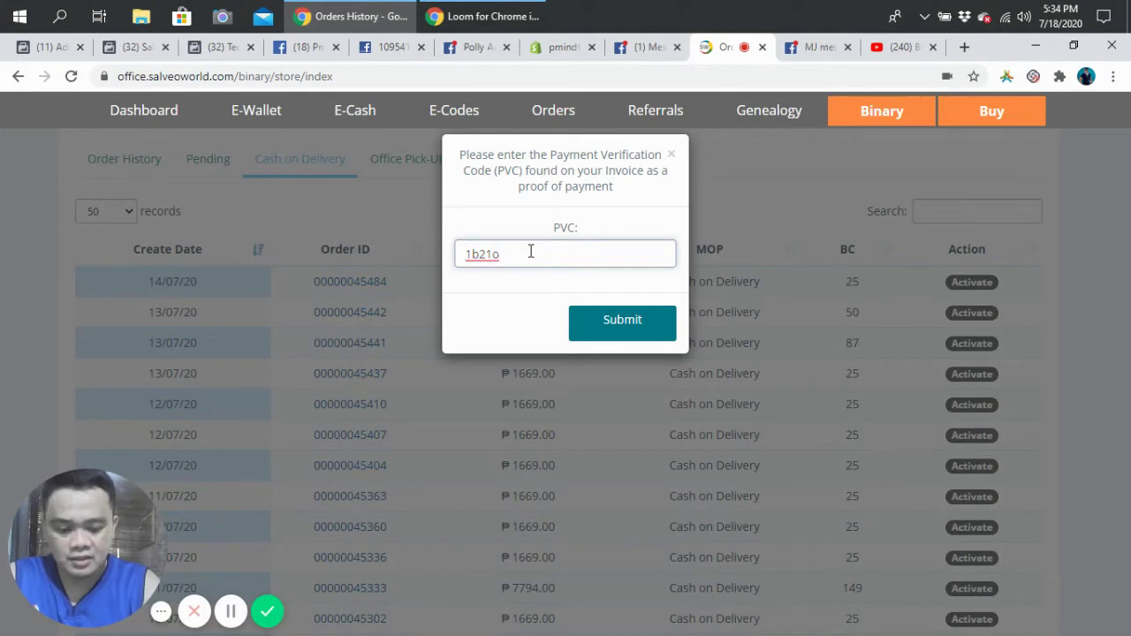
key(BackSpace)
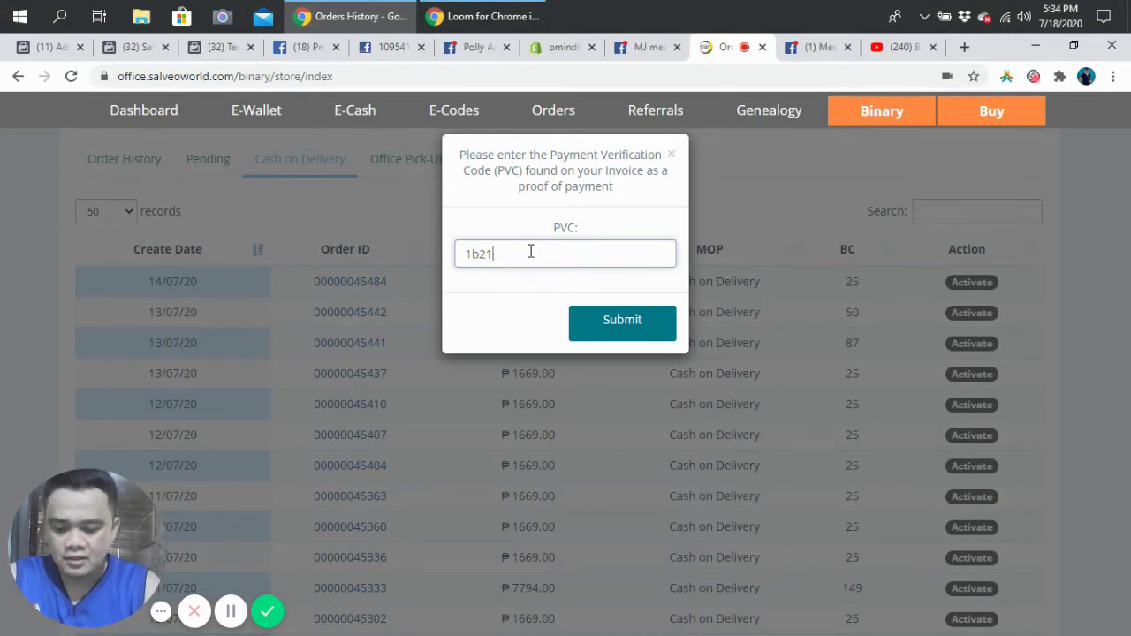
key(BackSpace)
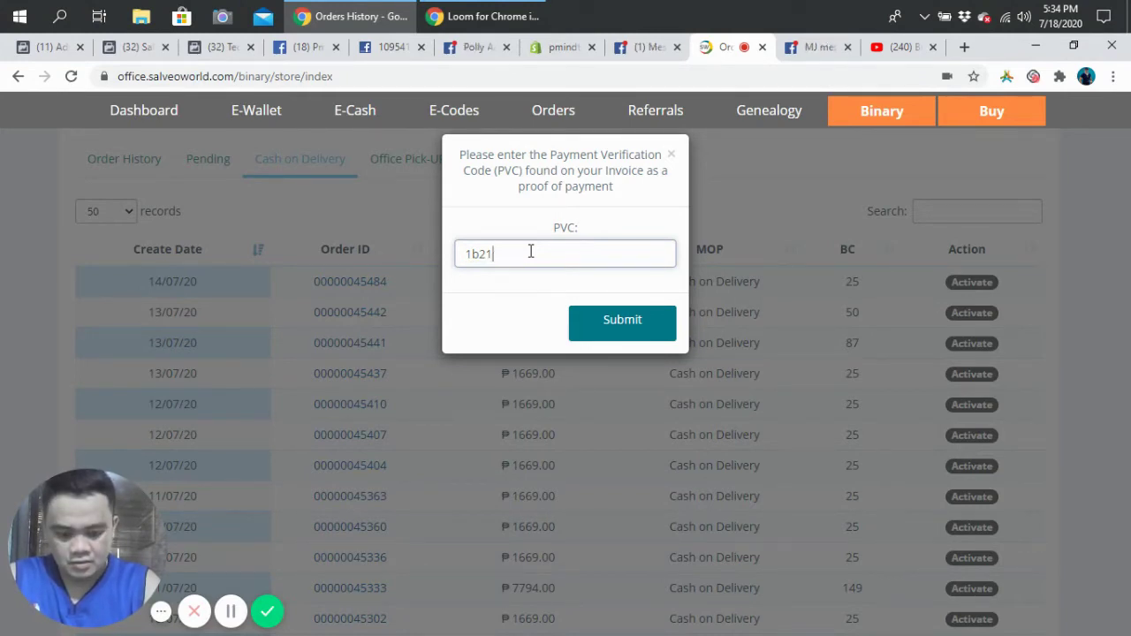
text(0)
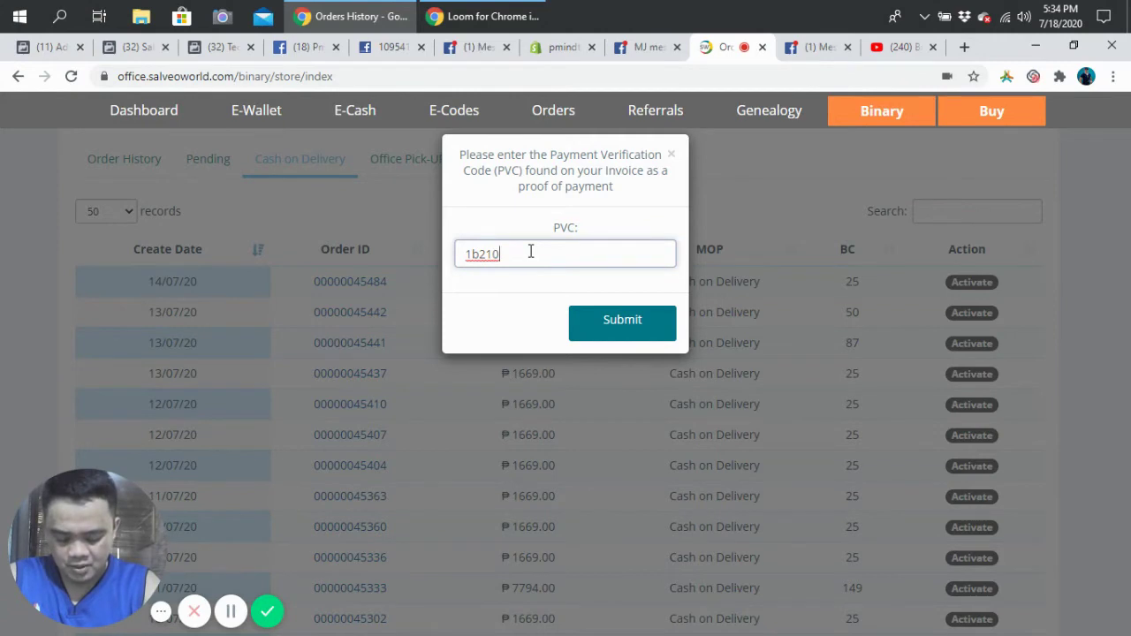
text(dda)
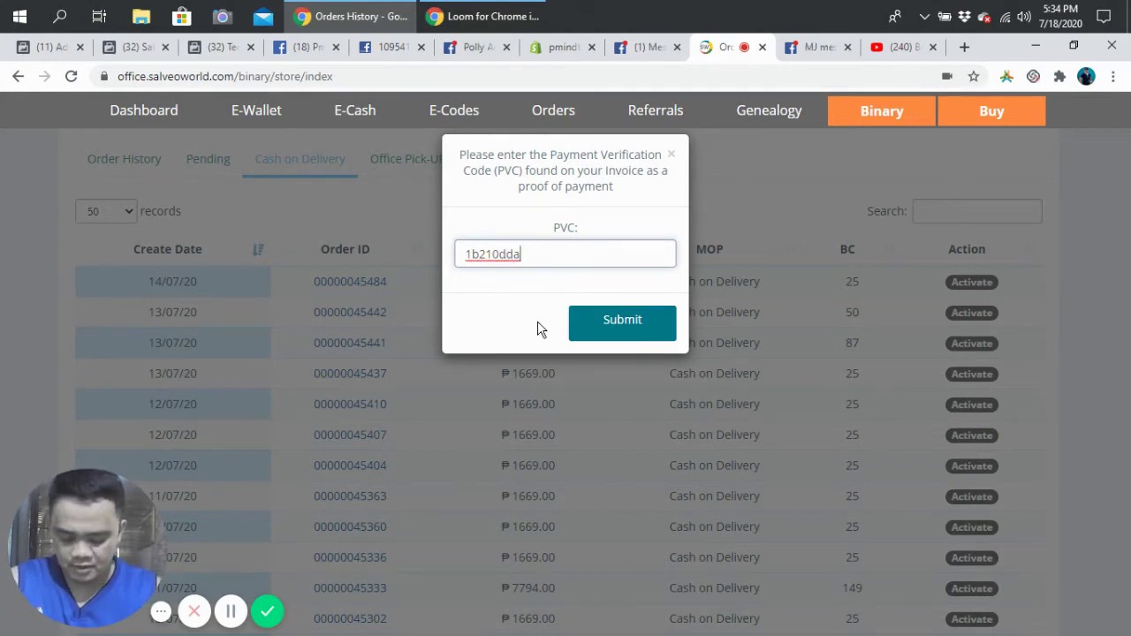
click(625, 328)
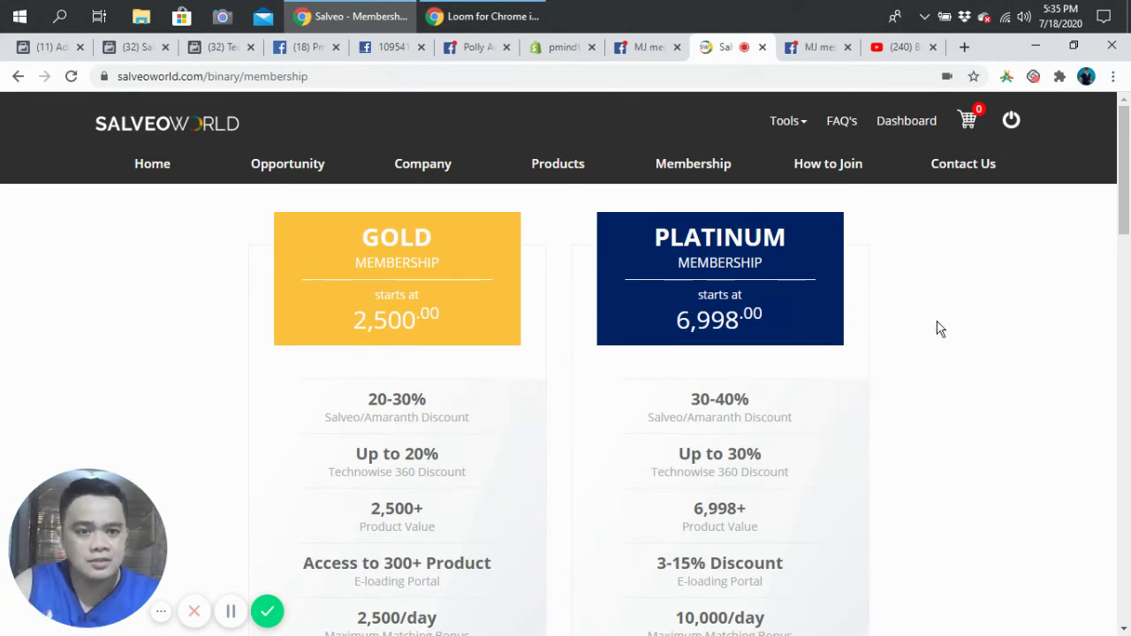
Step: Return to the dashboard, now showing ₱524,328.42 income and 63 pending orders
click(910, 121)
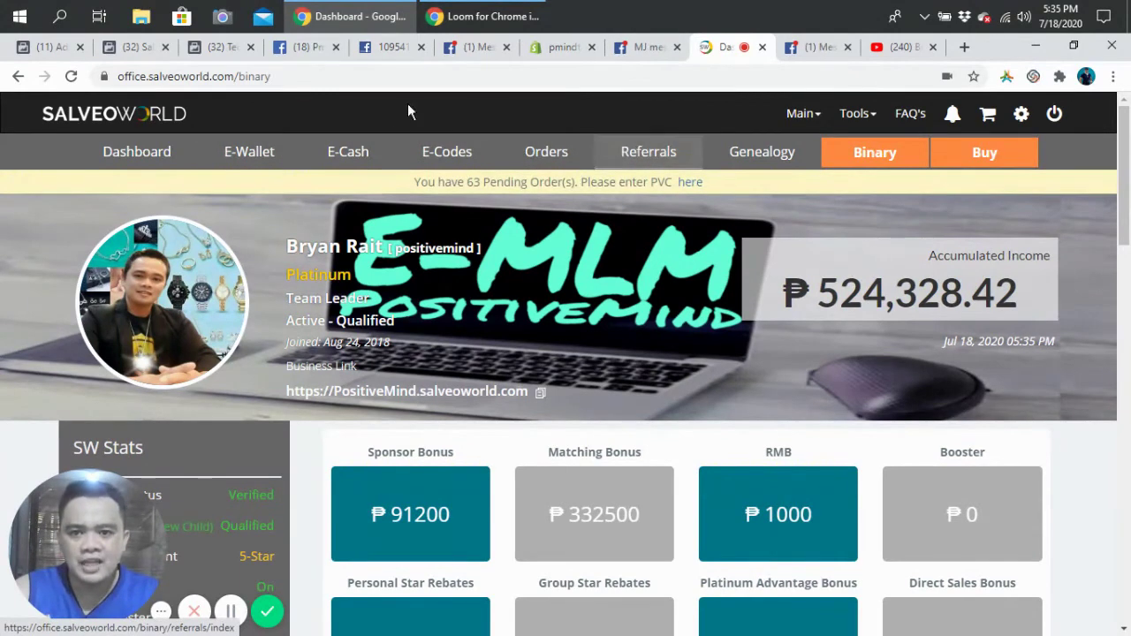
click(371, 163)
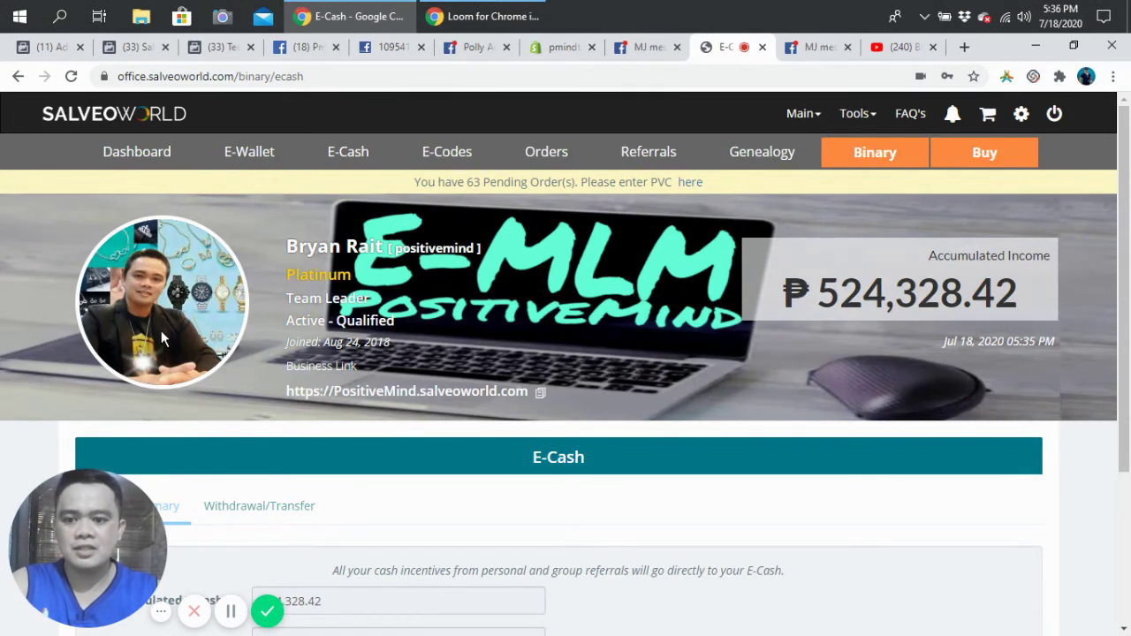
scroll(640, 434, down, 3)
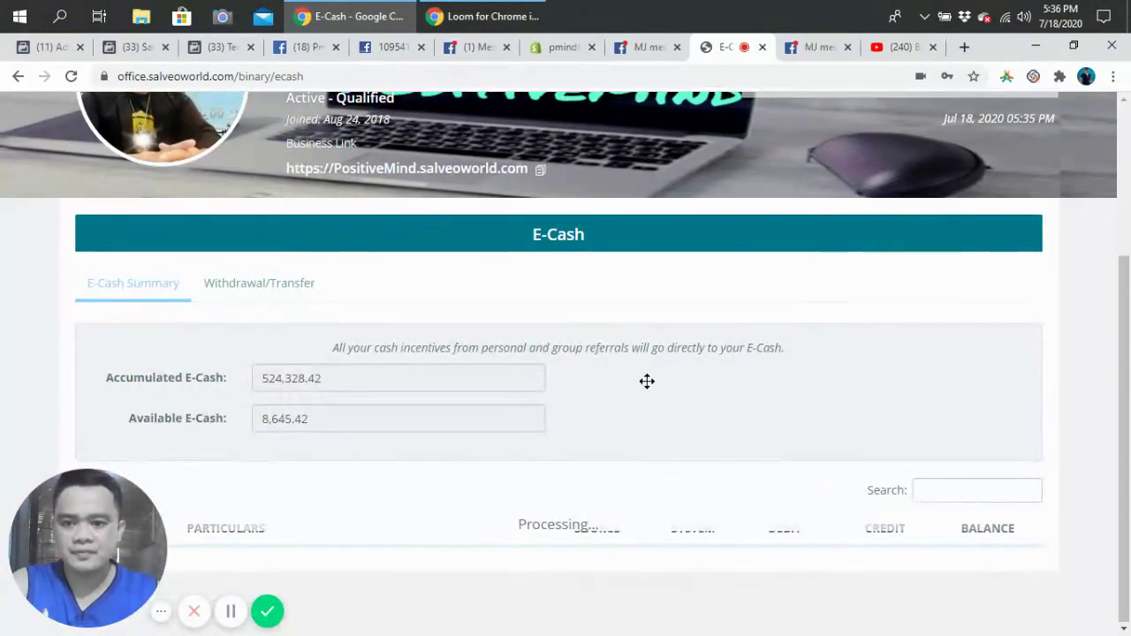
drag(646, 381, 1084, 192)
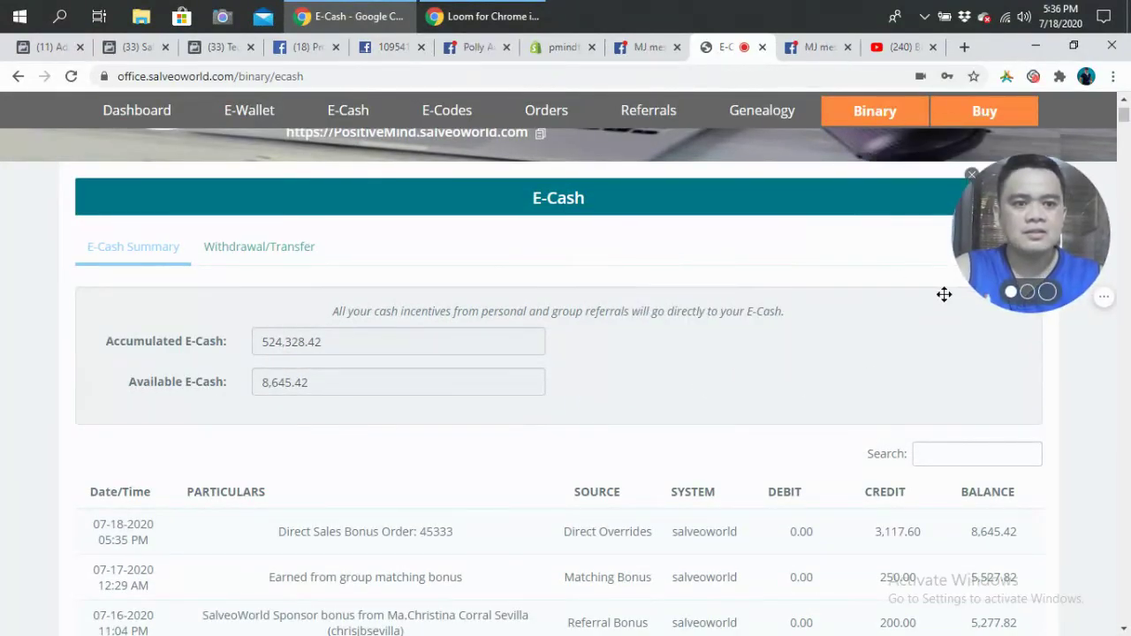
scroll(803, 388, down, 2)
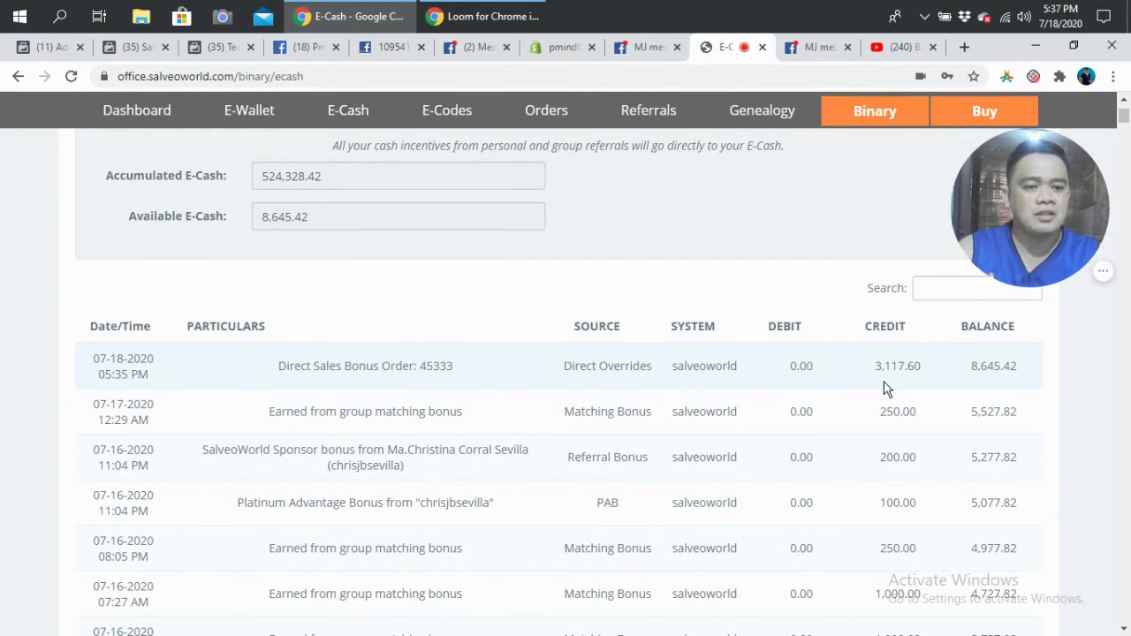
scroll(886, 389, up, 5)
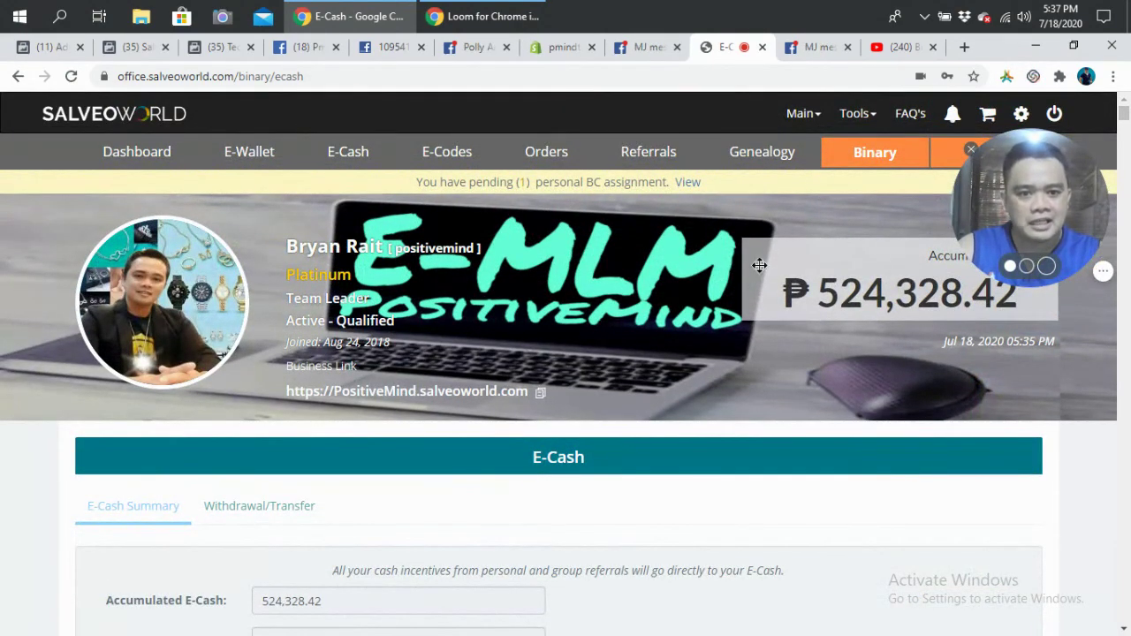
Step: View the pending BC notice to list Personal Sales, showing the 18/07/20 ₱7794.00 order's unassigned 149 BC
drag(759, 265, 146, 572)
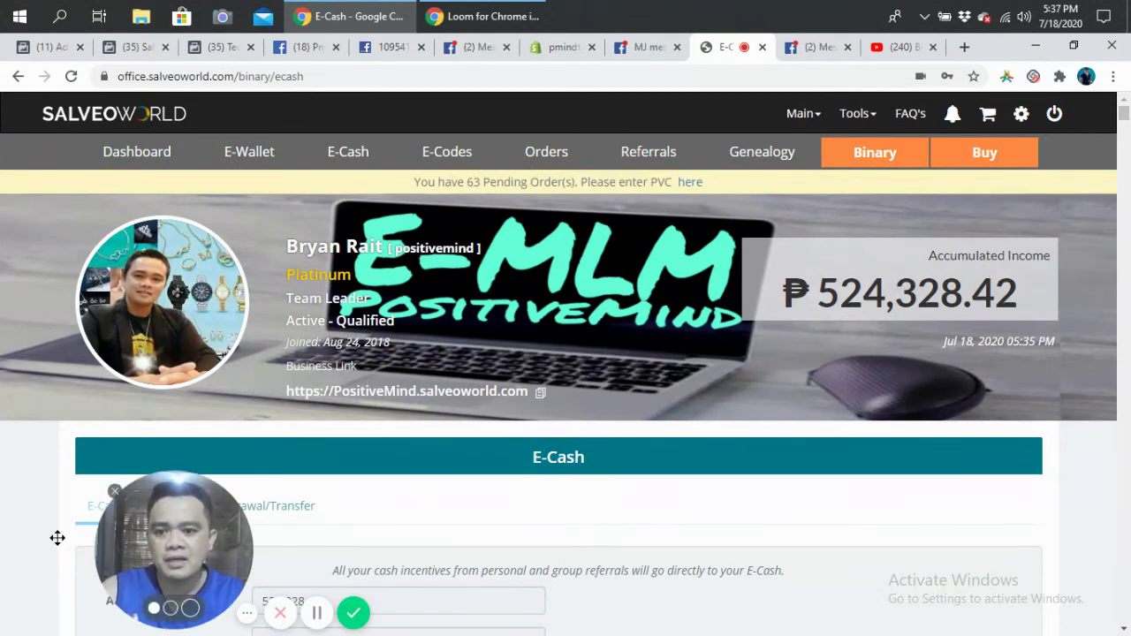
drag(58, 538, 49, 536)
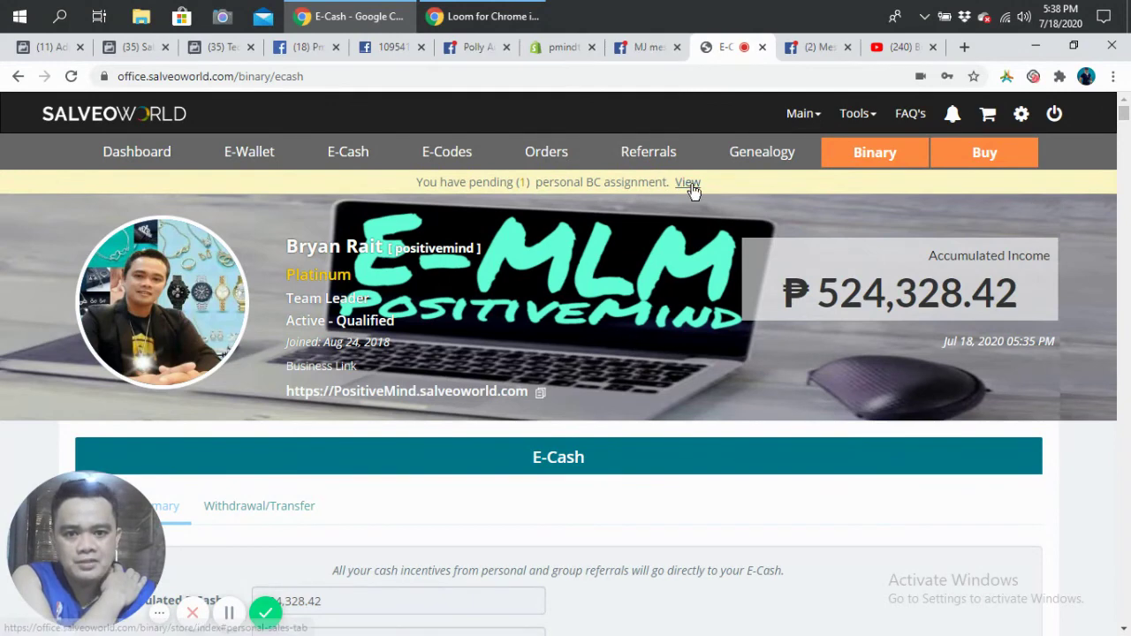
click(690, 185)
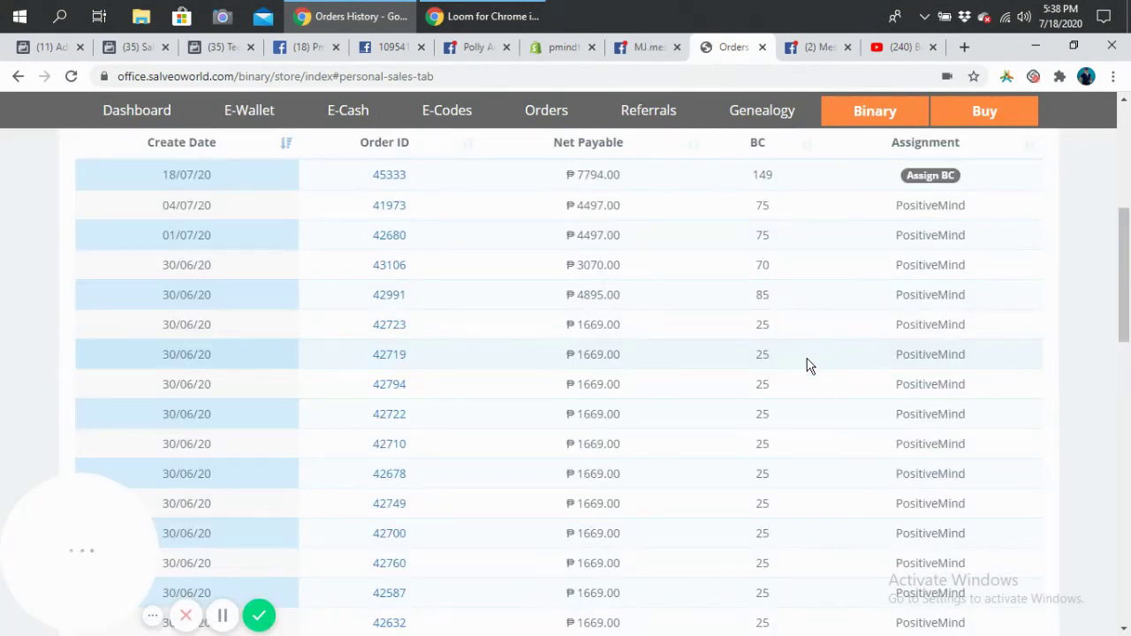
scroll(807, 365, up, 2)
scroll(807, 365, down, 2)
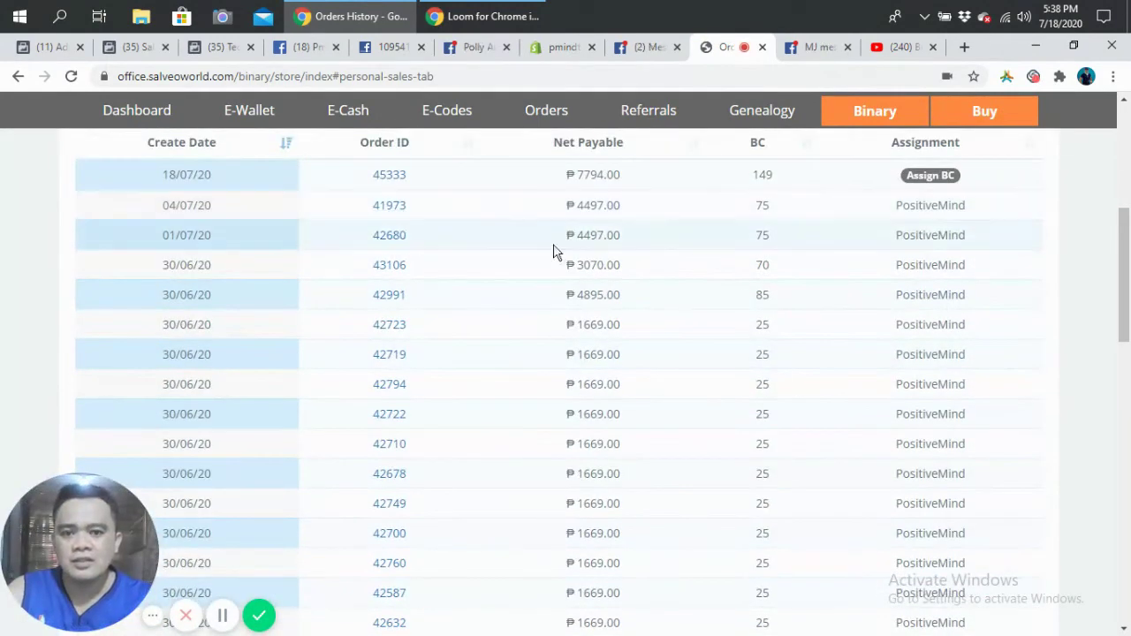
scroll(555, 252, up, 2)
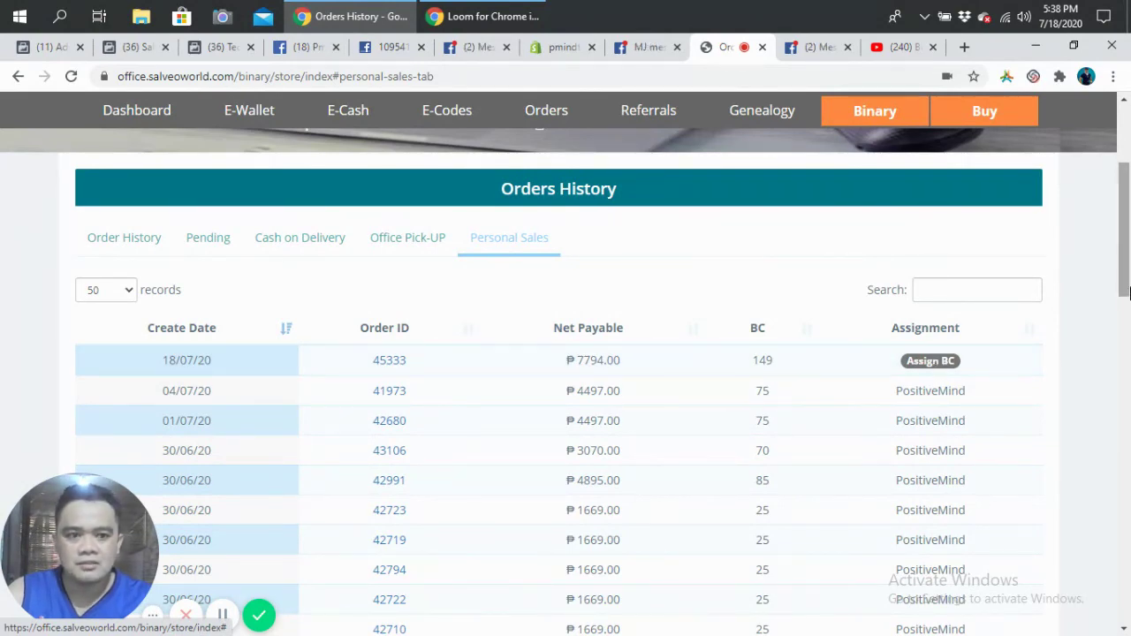
scroll(1126, 248, down, 2)
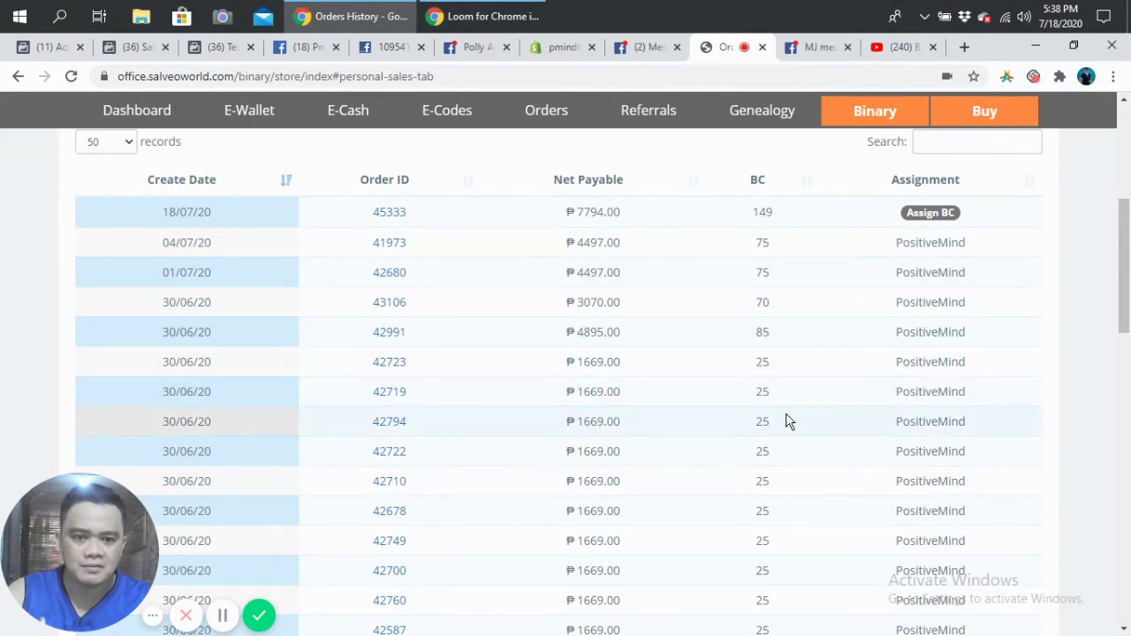
scroll(787, 418, up, 2)
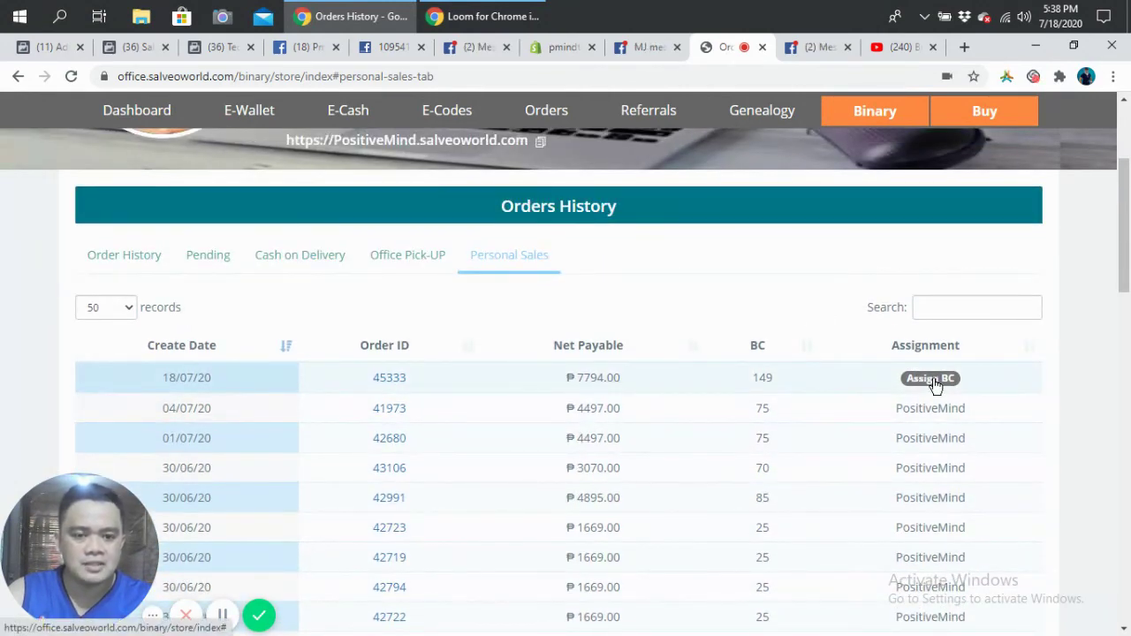
click(933, 379)
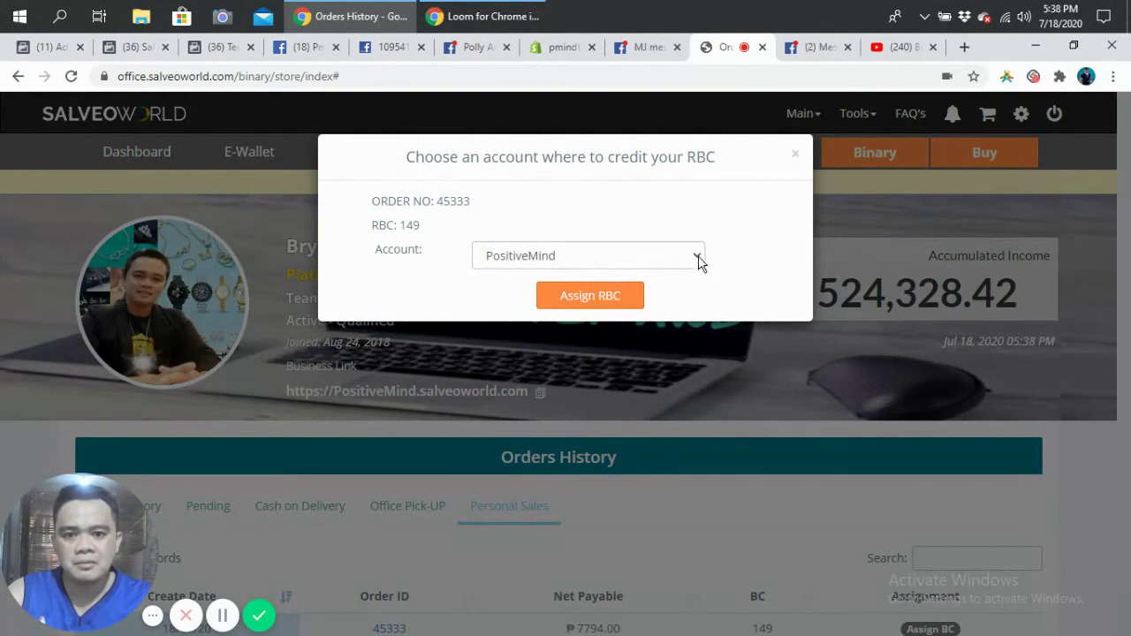
click(698, 258)
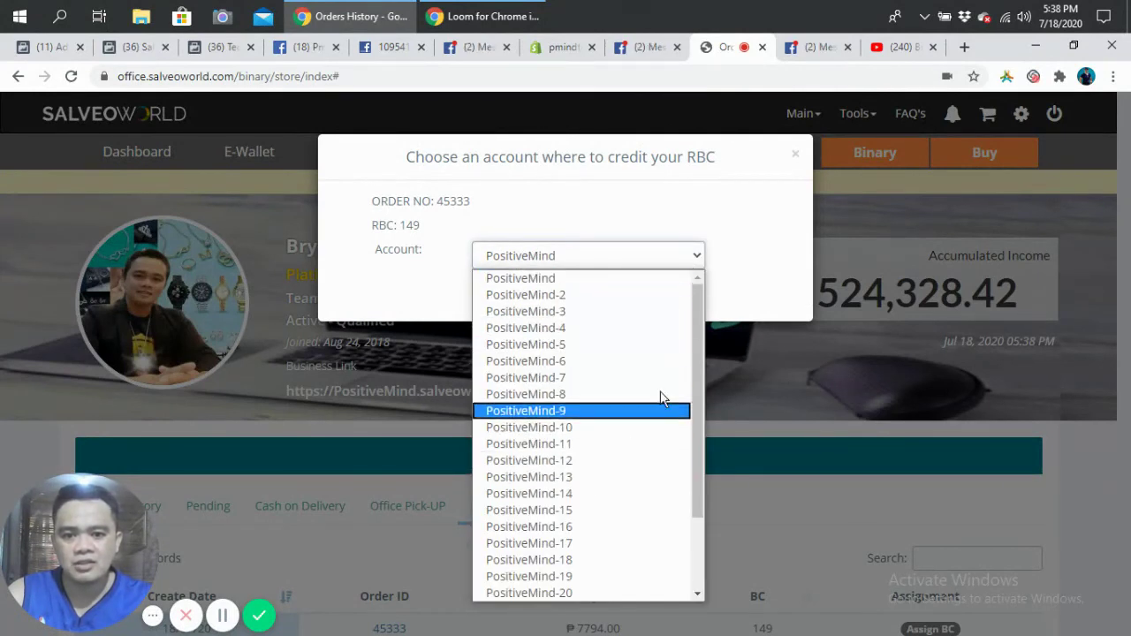
scroll(688, 416, down, 2)
click(689, 456)
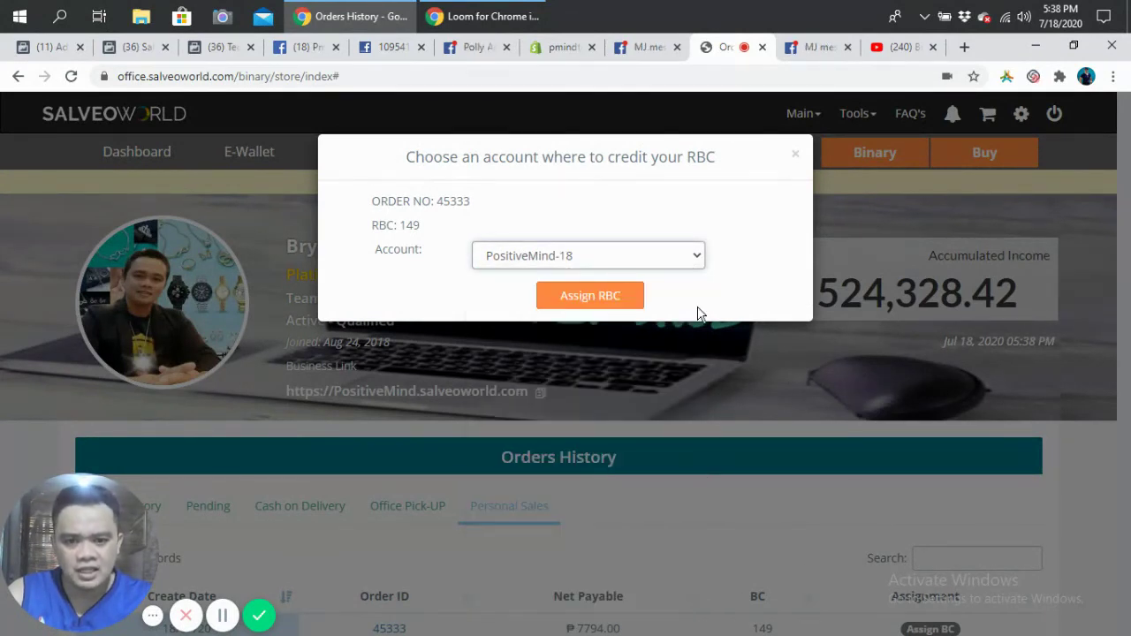
click(695, 258)
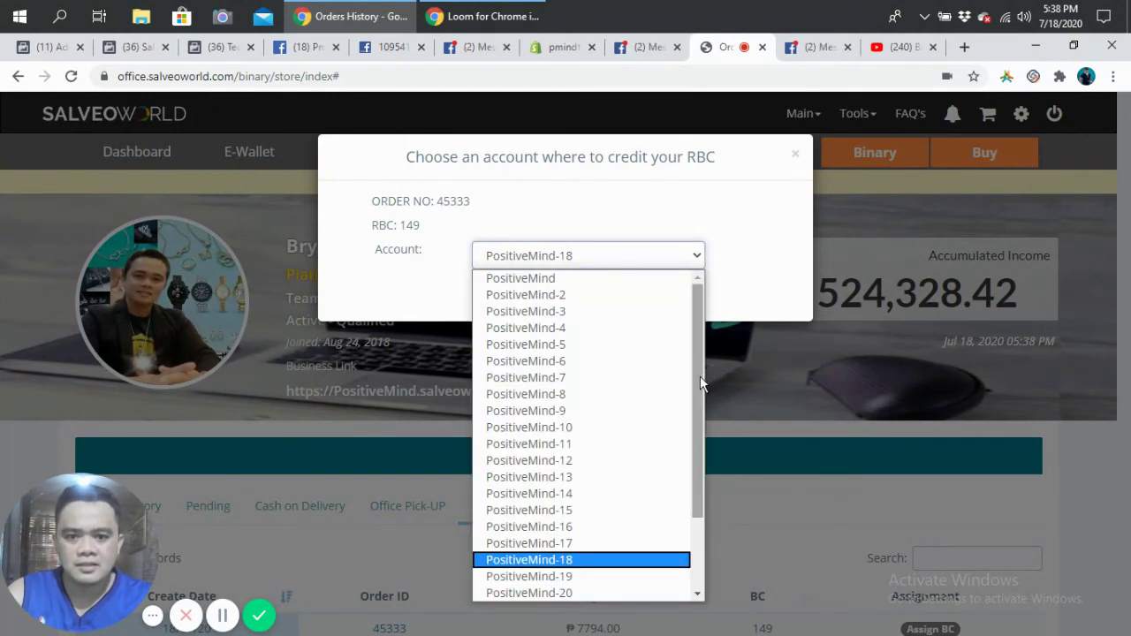
click(549, 279)
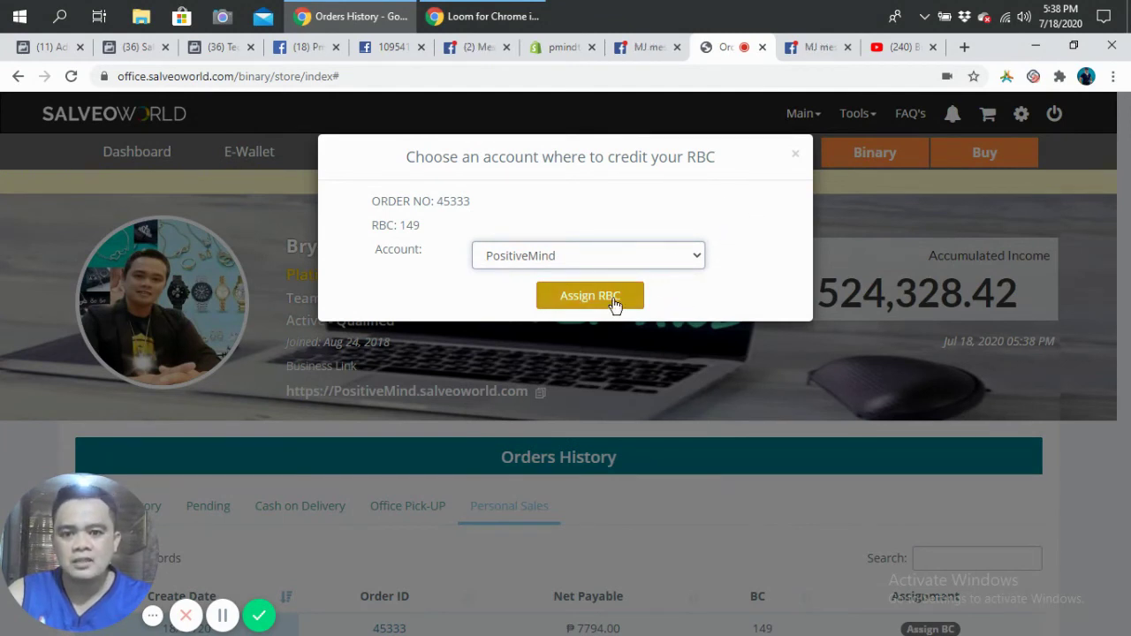
click(586, 297)
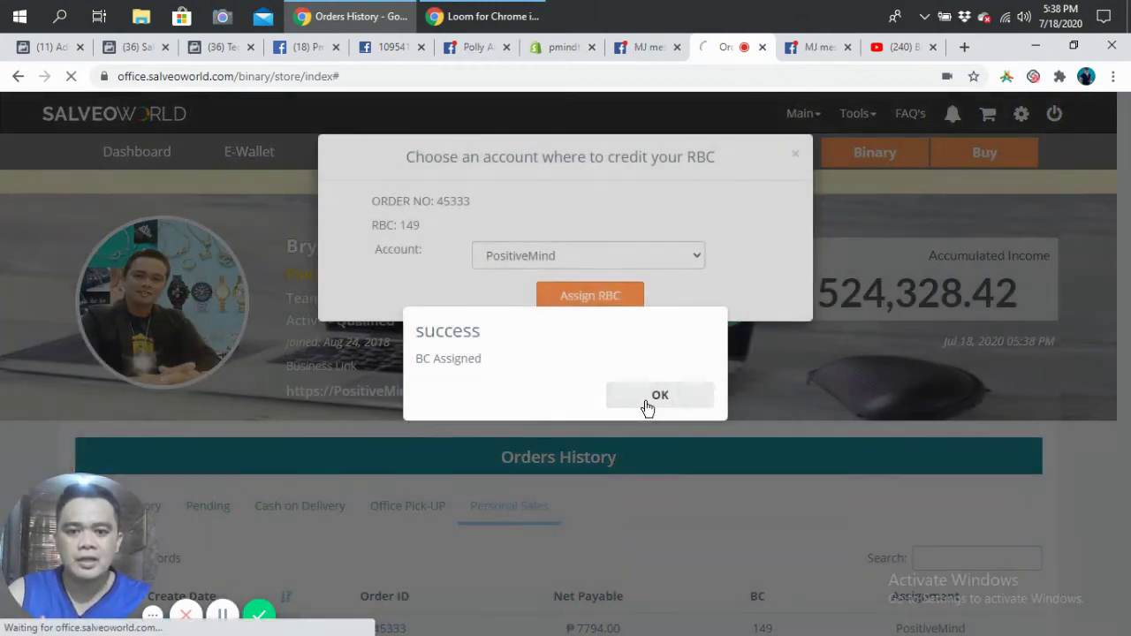
click(648, 405)
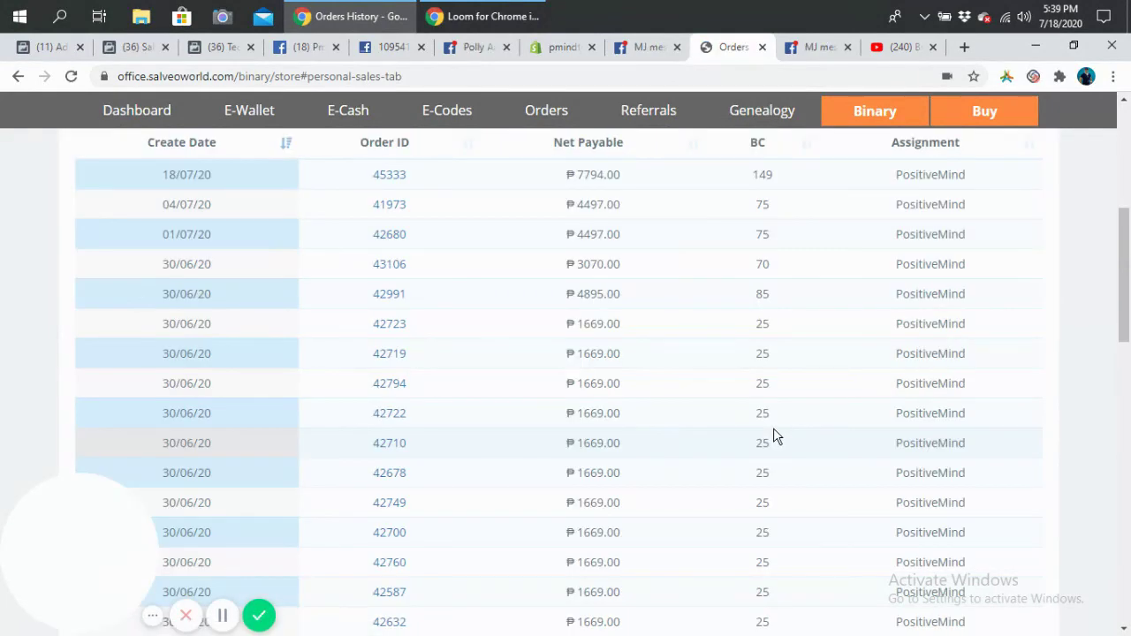
scroll(774, 428, up, 2)
scroll(773, 428, up, 3)
scroll(773, 428, down, 3)
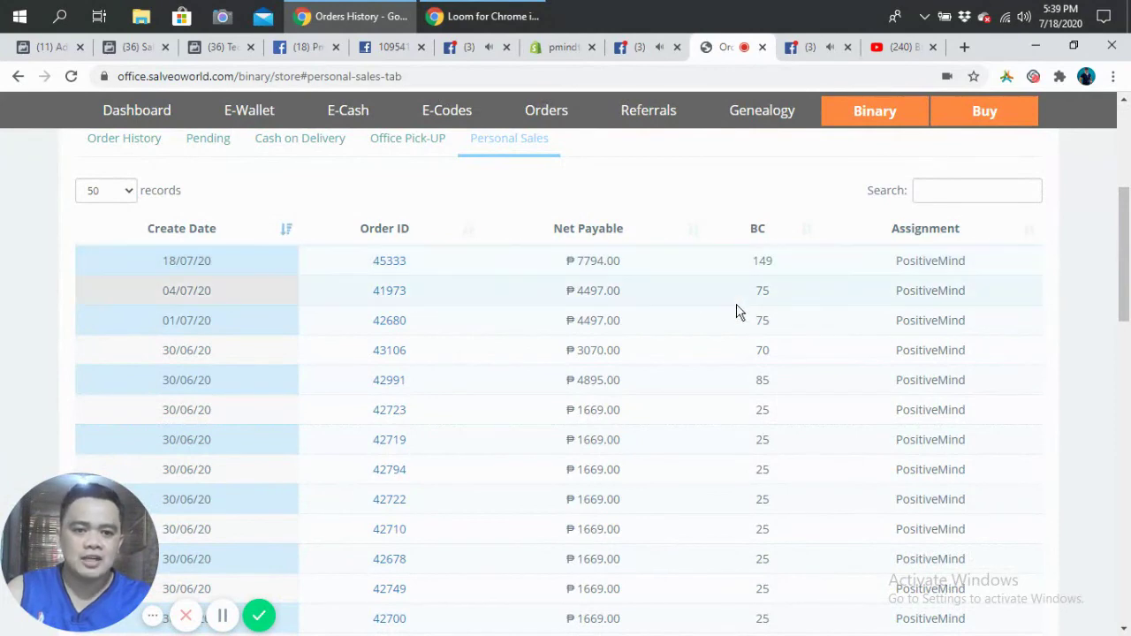
scroll(738, 342, down, 5)
scroll(738, 336, up, 10)
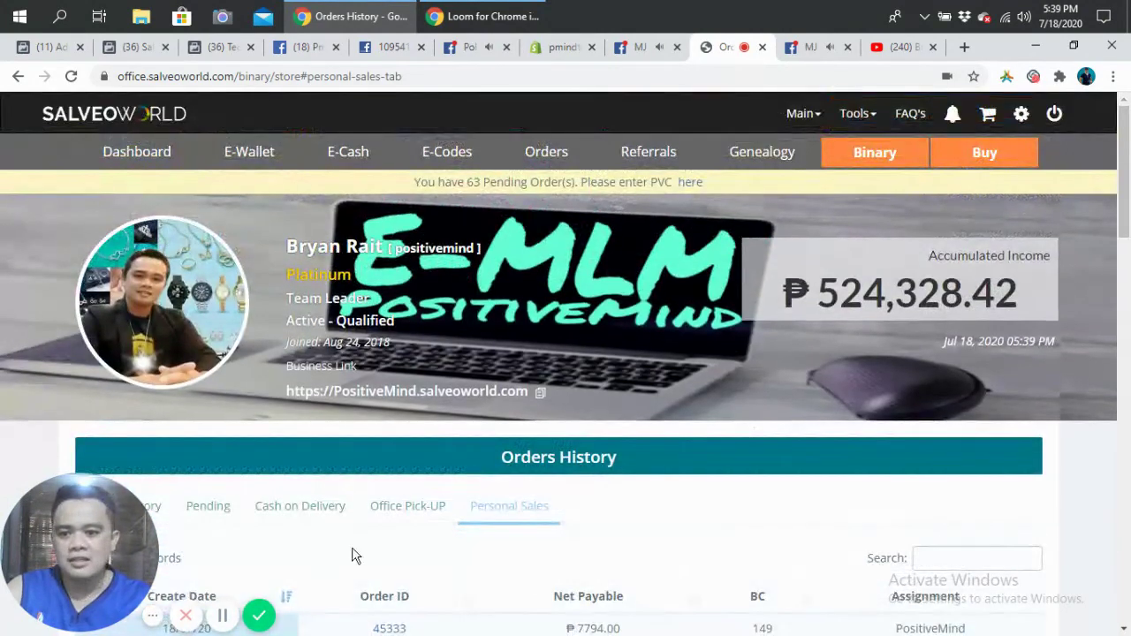